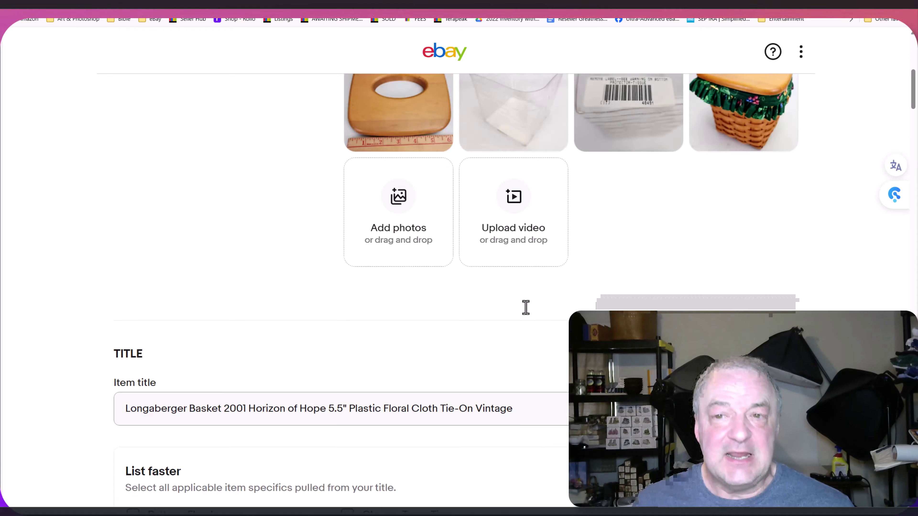
Review the basket listing's photos, title, SKU, category and item specifics
scroll(528, 307, down, 15)
scroll(526, 308, down, 20)
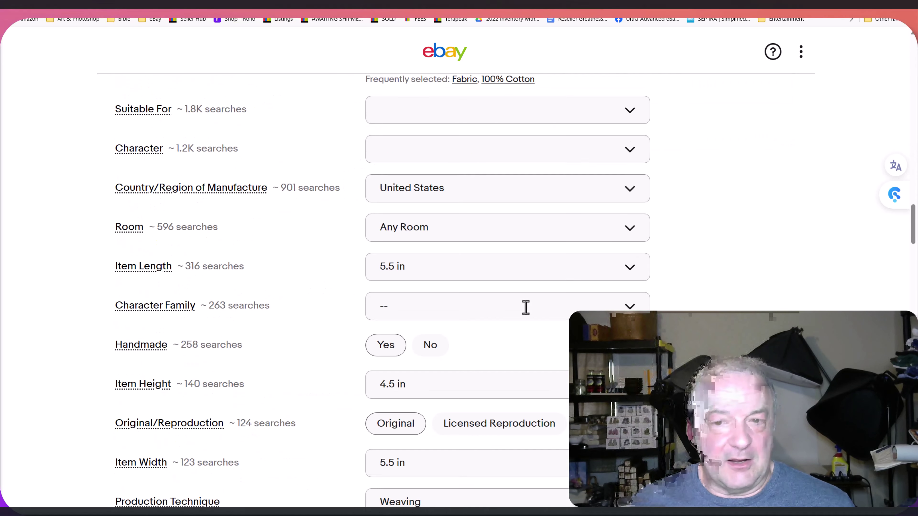
scroll(525, 307, up, 20)
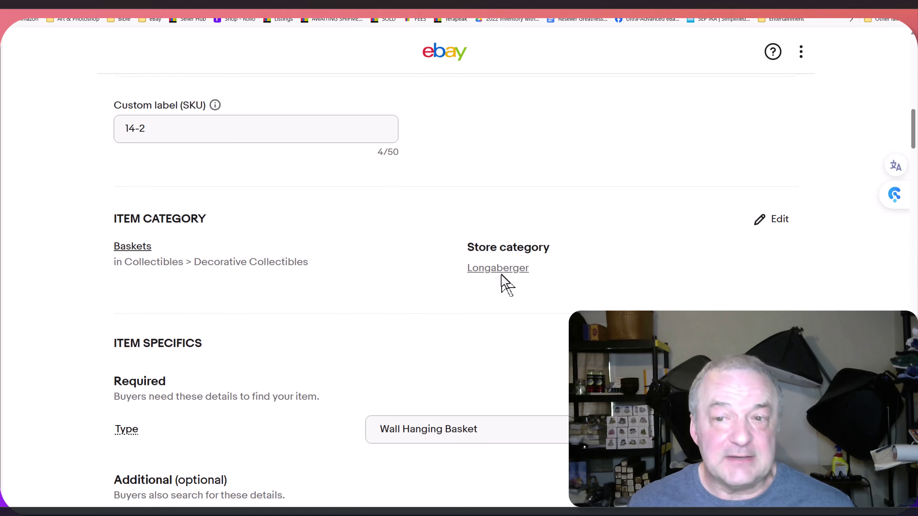
scroll(172, 113, down, 3)
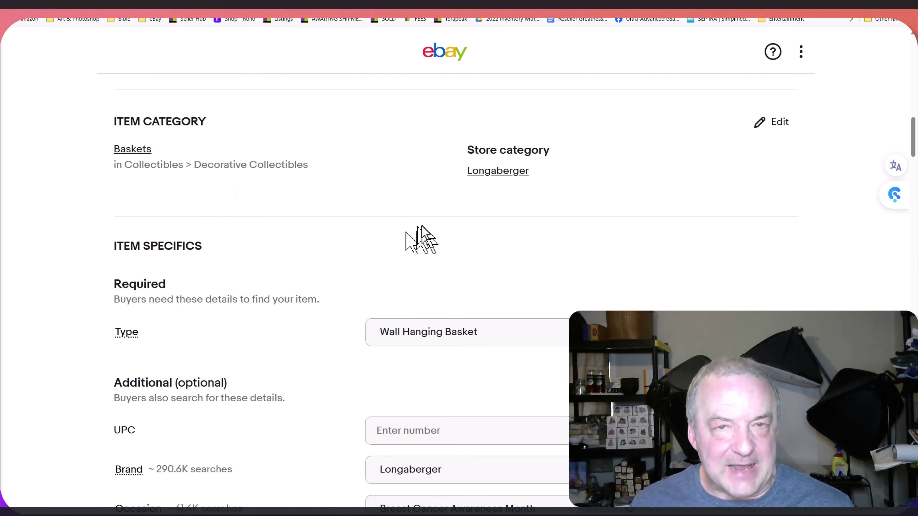
scroll(496, 236, up, 20)
scroll(496, 236, down, 3)
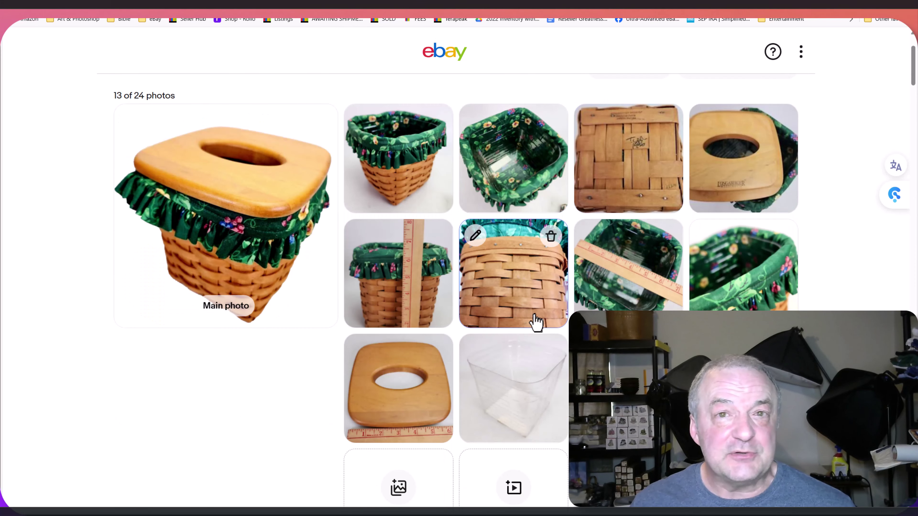
scroll(536, 322, down, 6)
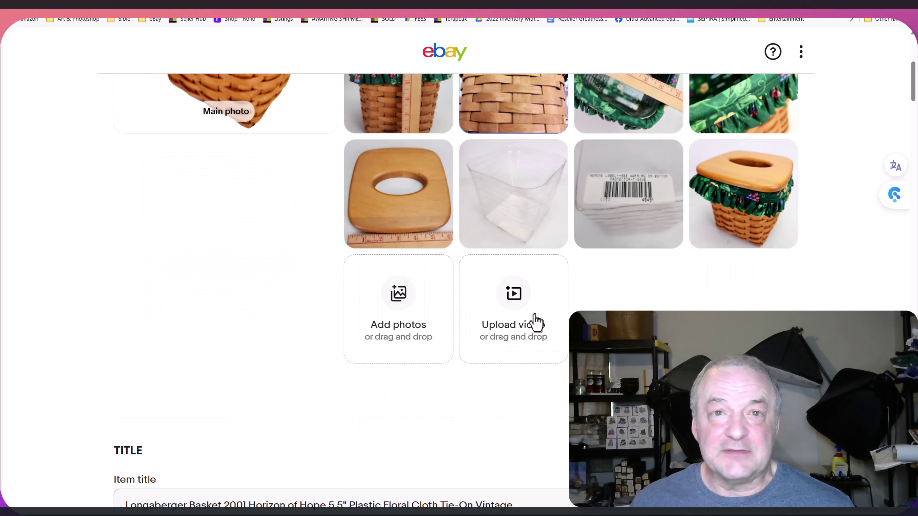
scroll(536, 322, up, 2)
scroll(537, 321, down, 11)
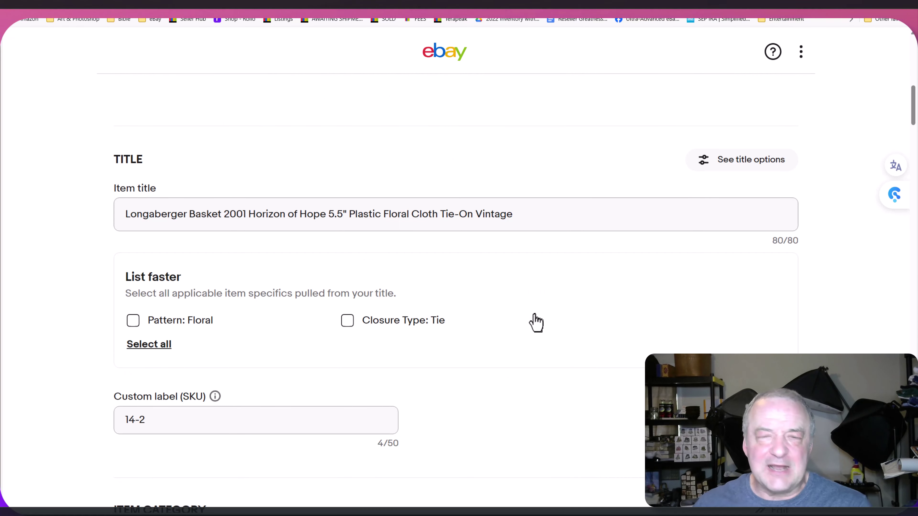
scroll(302, 217, up, 3)
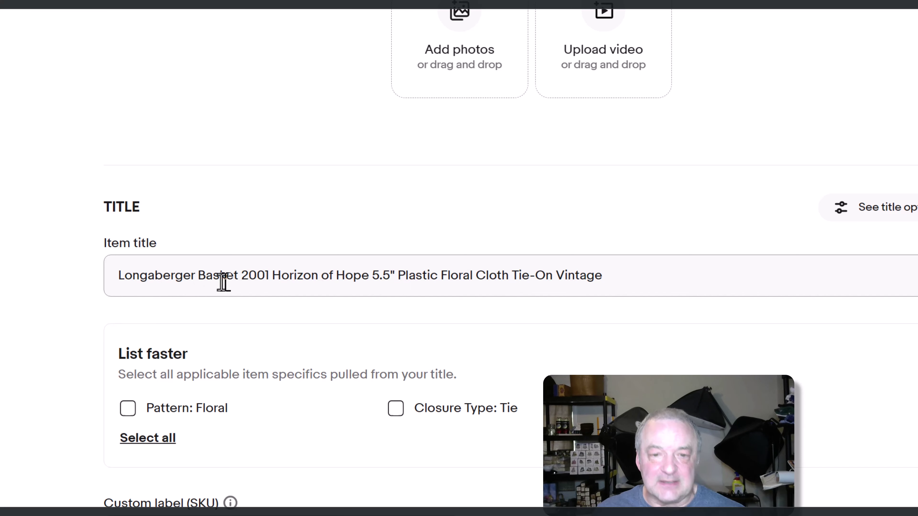
Remove "Tie-On" from the item title and insert "Tissue" before "Basket"
click(215, 271)
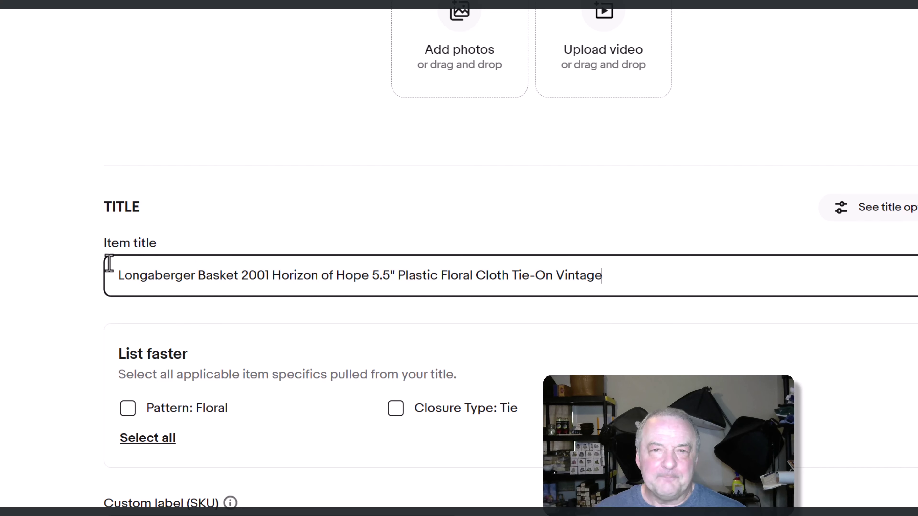
key(ctrl+Left)
key(ctrl+Left)
key(ctrl+shift+Right)
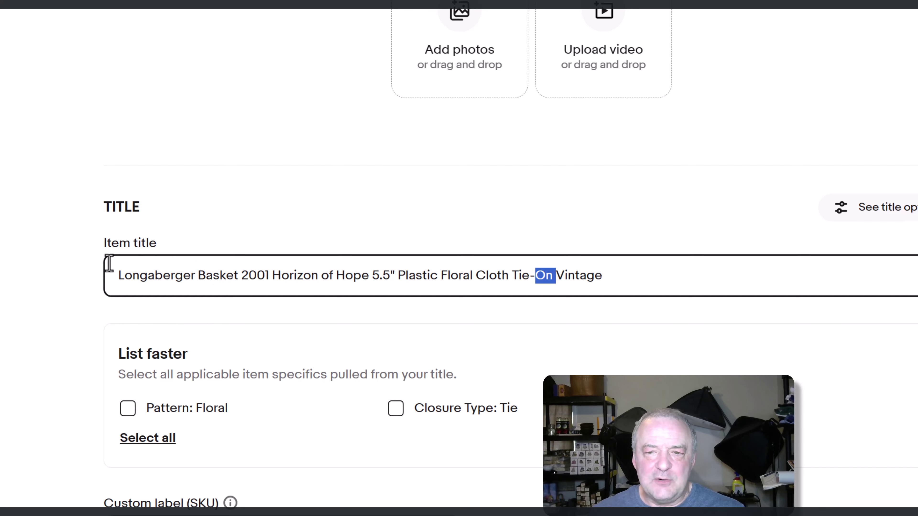
key(ctrl+shift+Left)
key(ctrl+shift+Left)
key(BackSpace)
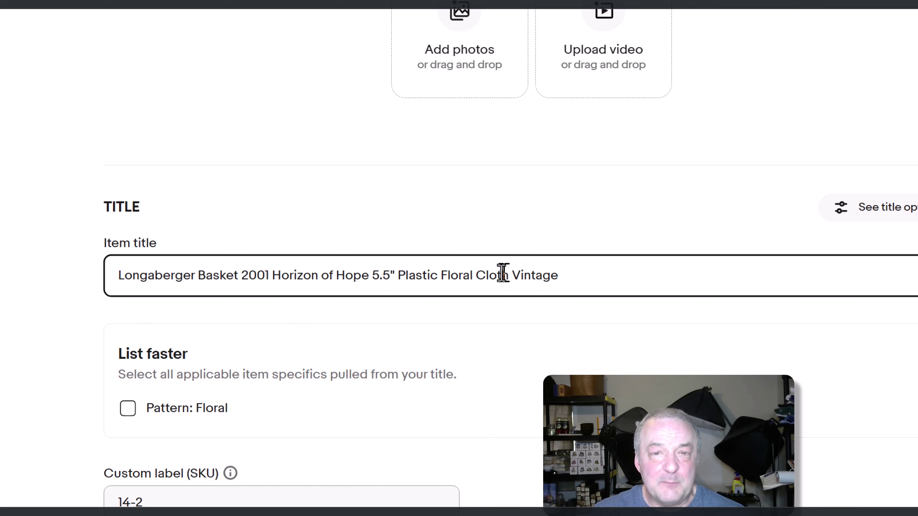
click(198, 278)
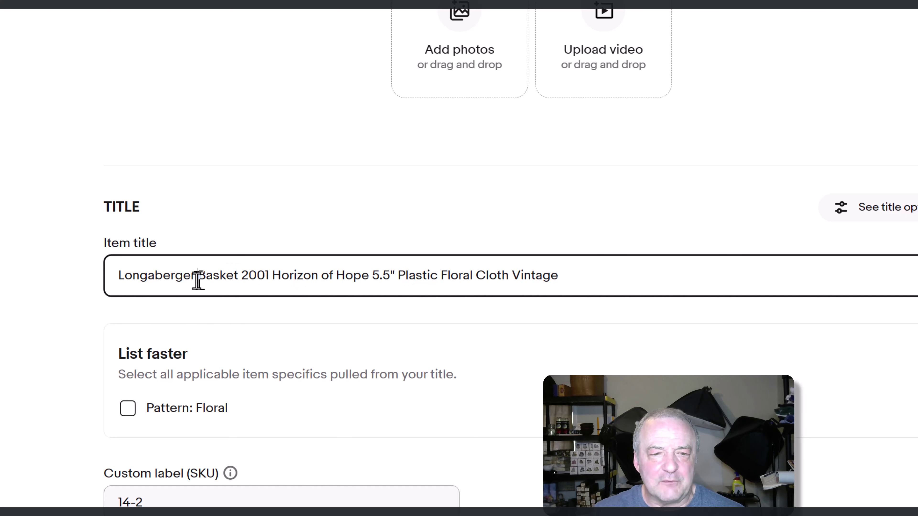
text(Tissue)
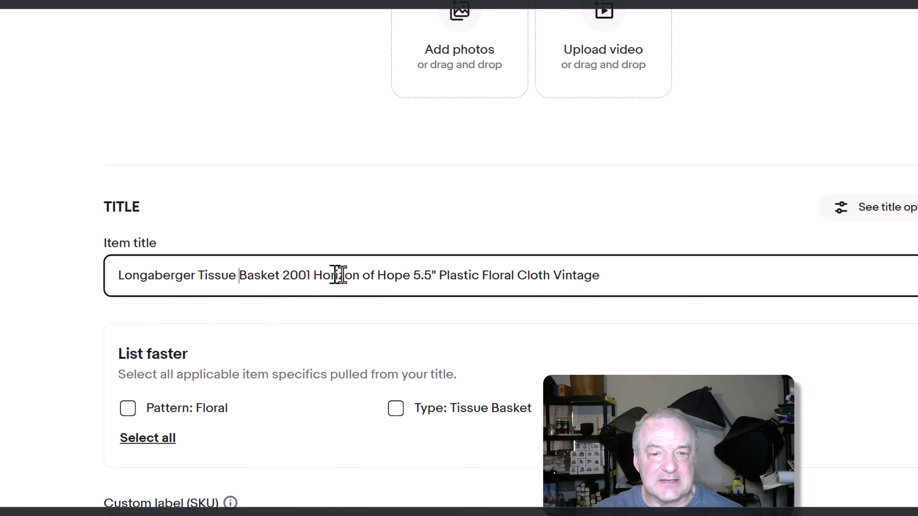
Check the date on the basket's underside photo and replace the year in the item title with 1996
scroll(340, 272, up, 10)
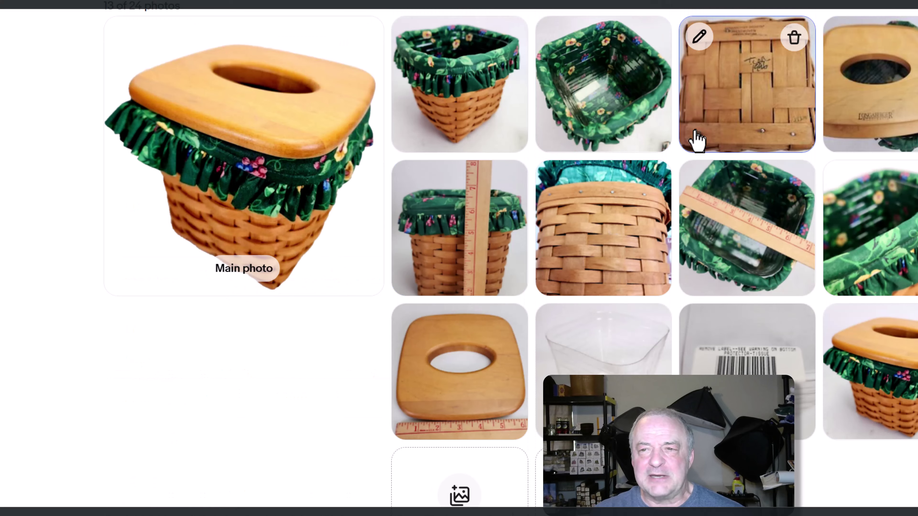
click(696, 141)
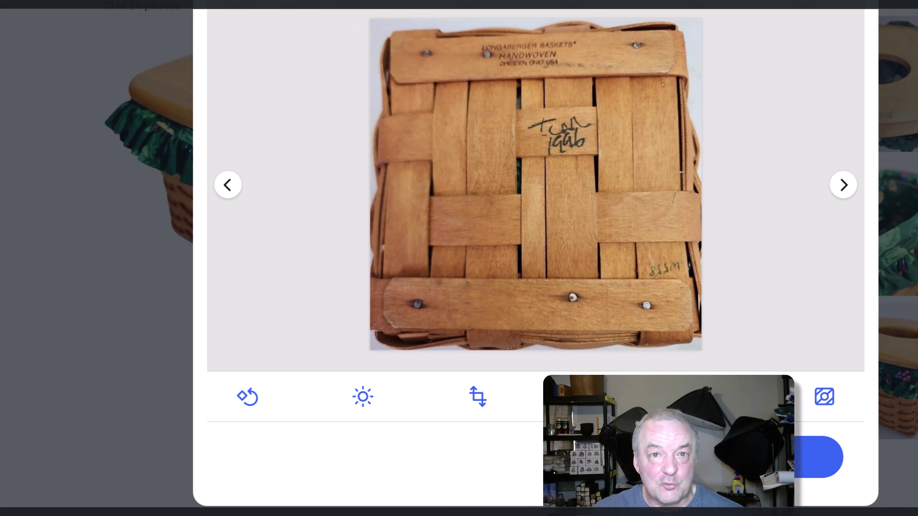
click(222, 2)
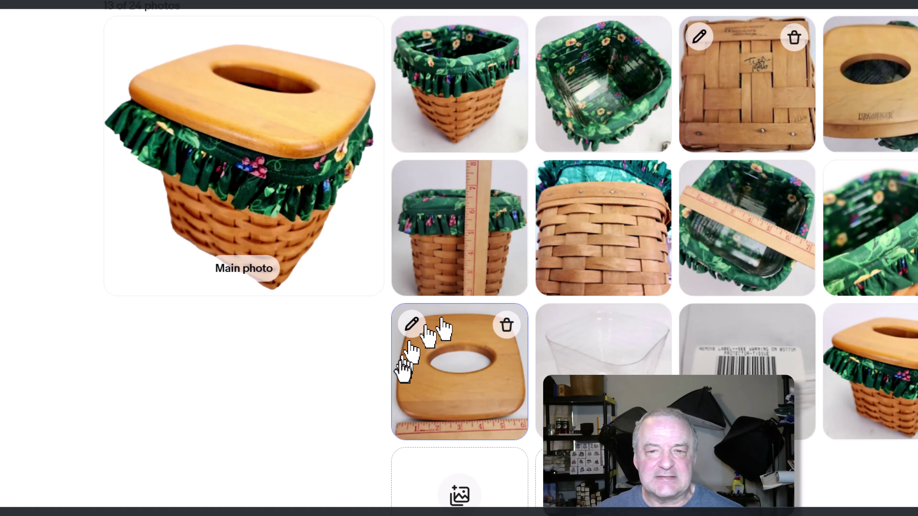
scroll(404, 369, down, 10)
click(284, 277)
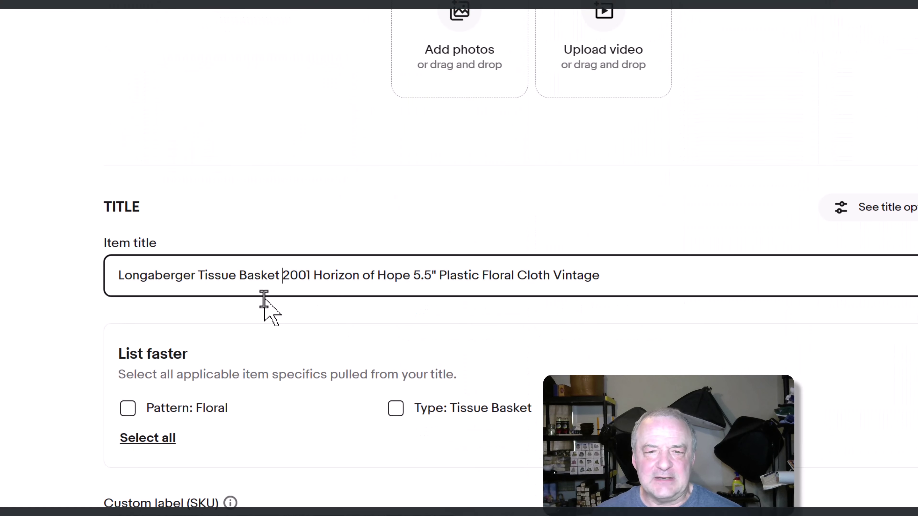
key(ctrl+shift+Right)
text(1996)
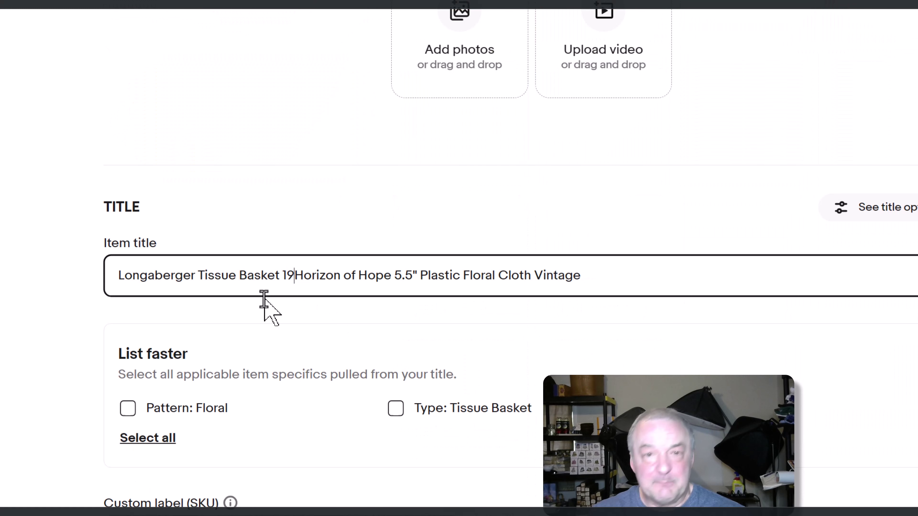
Delete "Horizon of Hope" from the item title
key(ctrl+shift+Right)
key(ctrl+shift+Right)
key(ctrl+shift+Right)
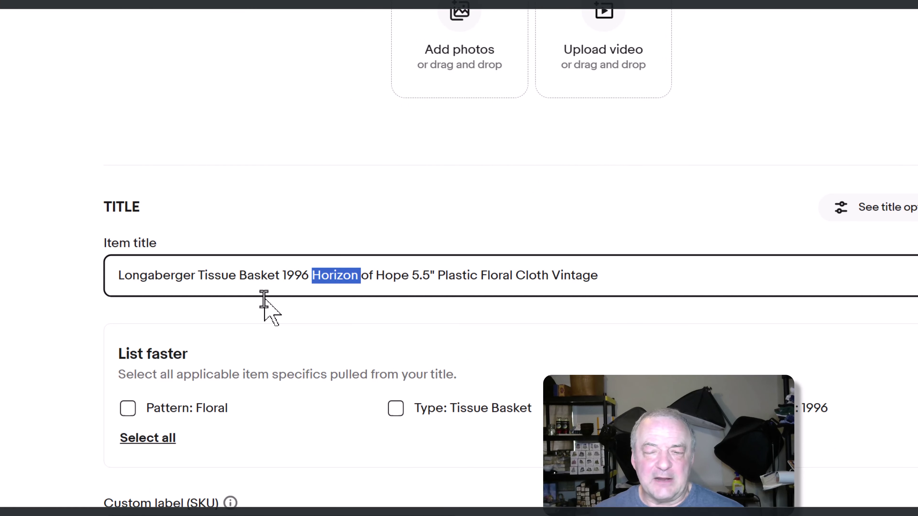
key(BackSpace)
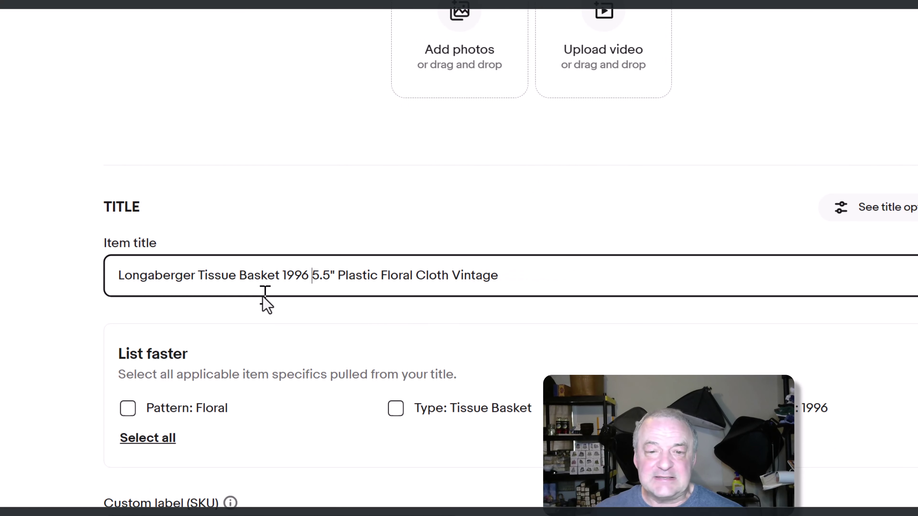
Check the ruler photo for the basket's height and change the size in the item title to 6.5"
scroll(394, 287, up, 10)
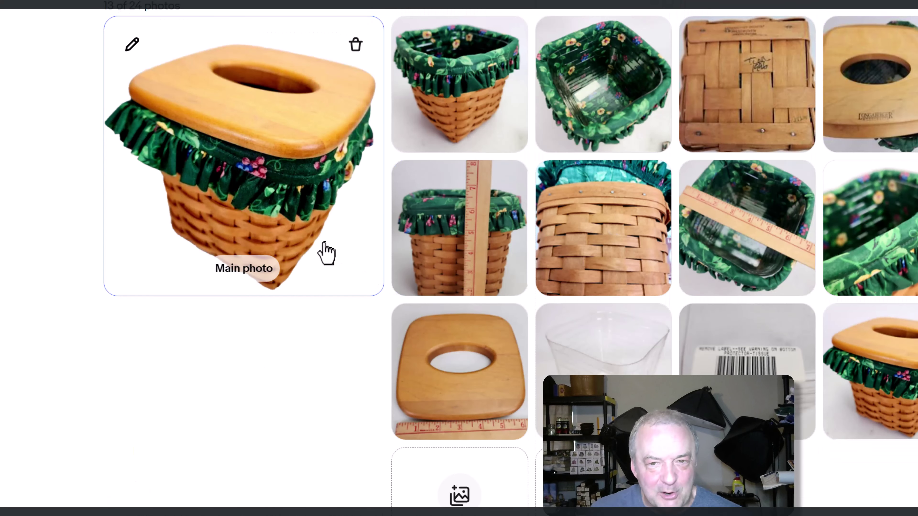
scroll(323, 252, down, 10)
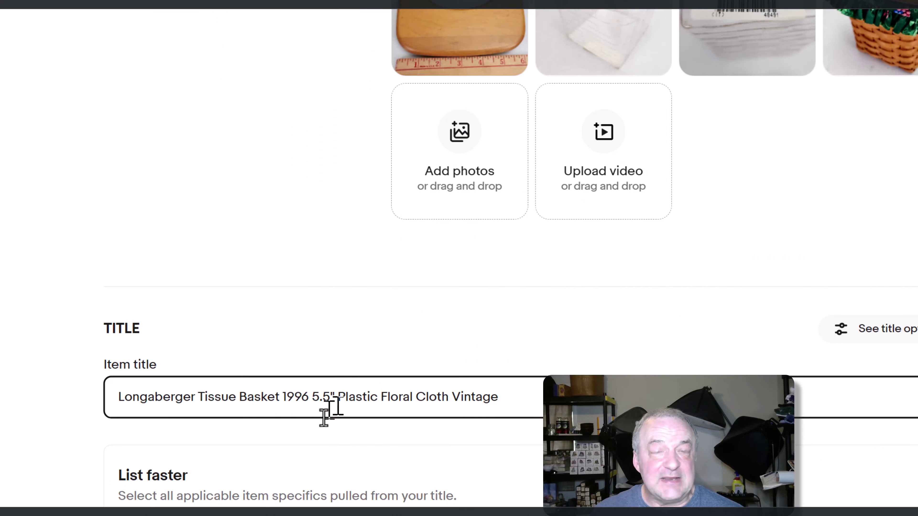
click(312, 401)
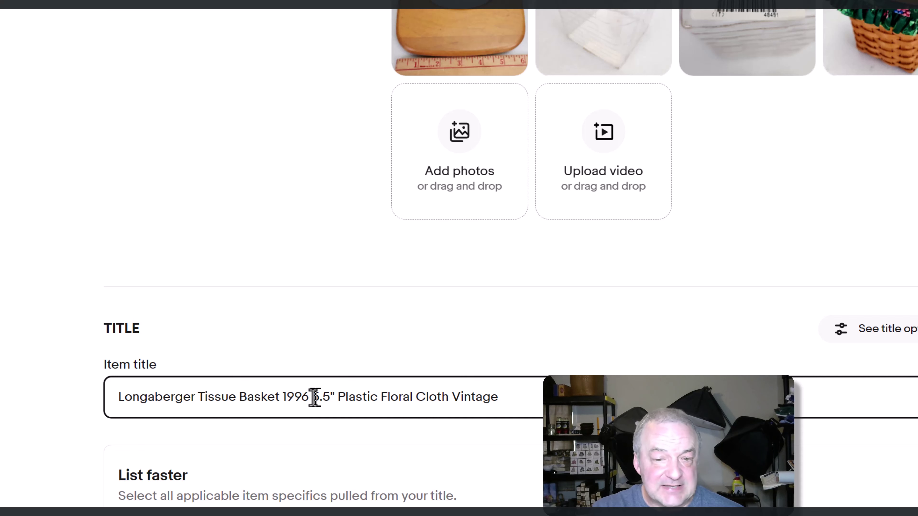
scroll(313, 397, up, 5)
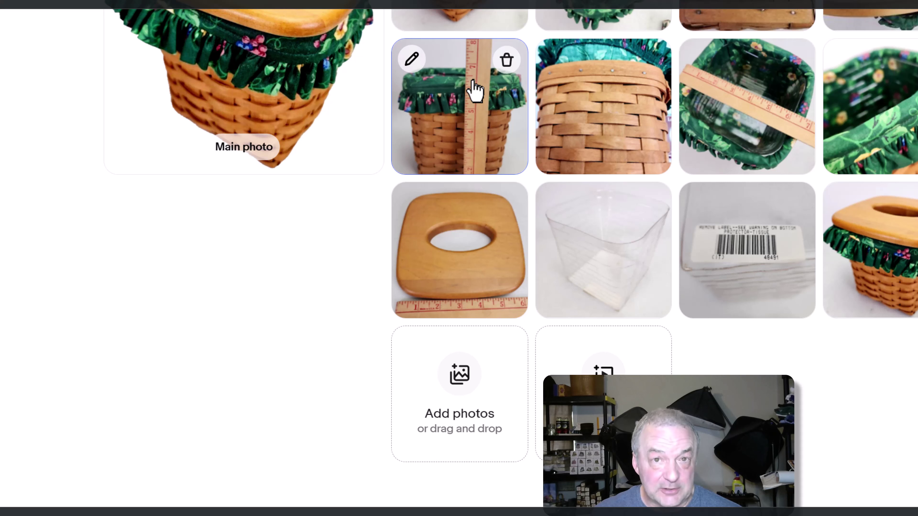
scroll(462, 82, up, 3)
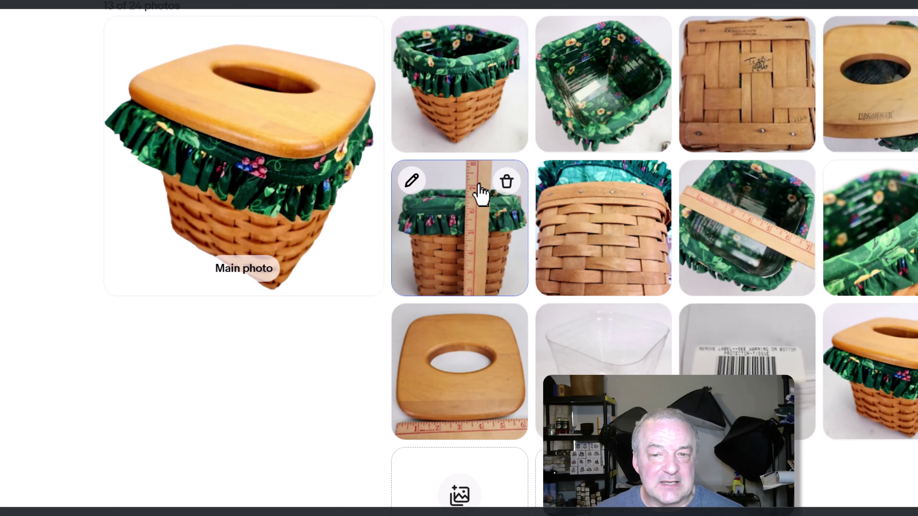
scroll(332, 127, down, 9)
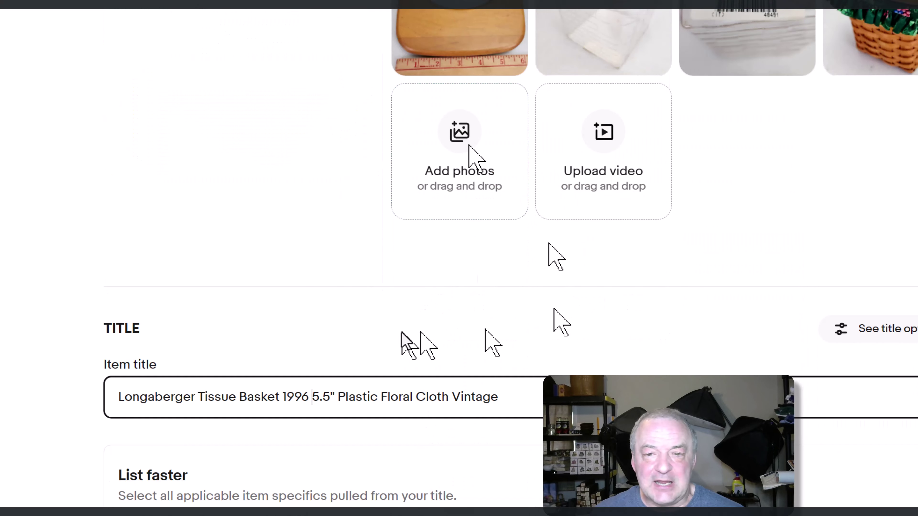
text(6)
key(Delete)
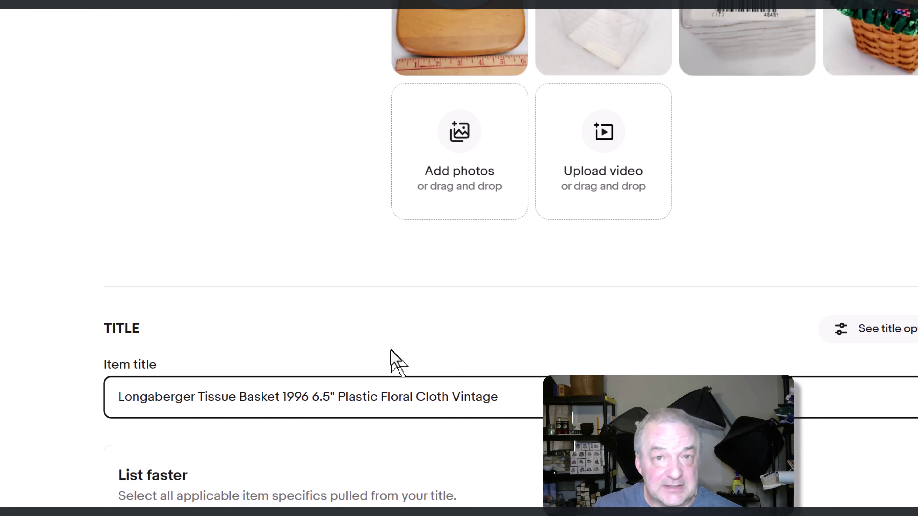
Insert "Protector" after "Plastic" in the item title and check it against the listing photos
click(385, 394)
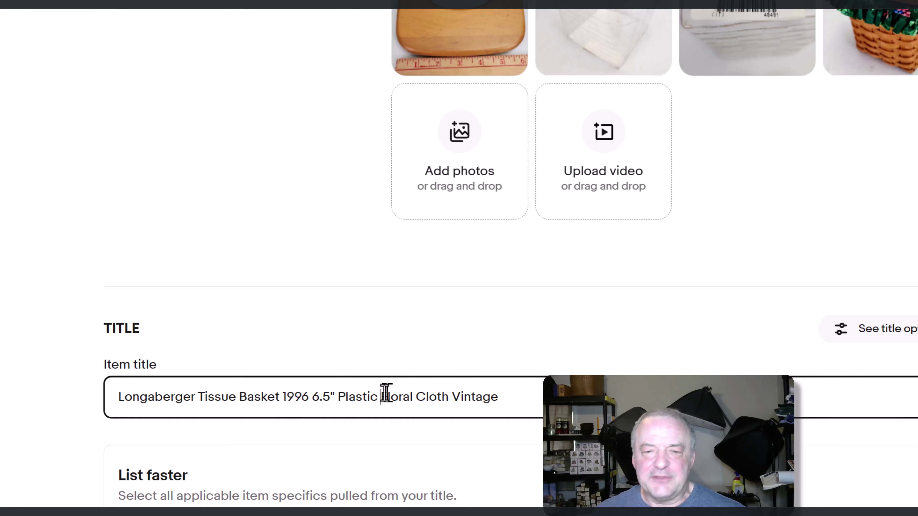
text(Protector)
scroll(545, 290, up, 3)
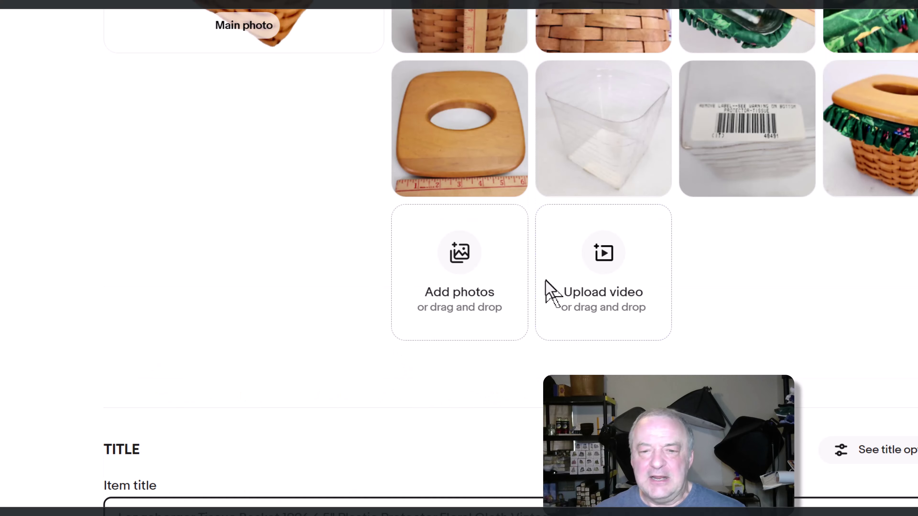
scroll(603, 166, up, 5)
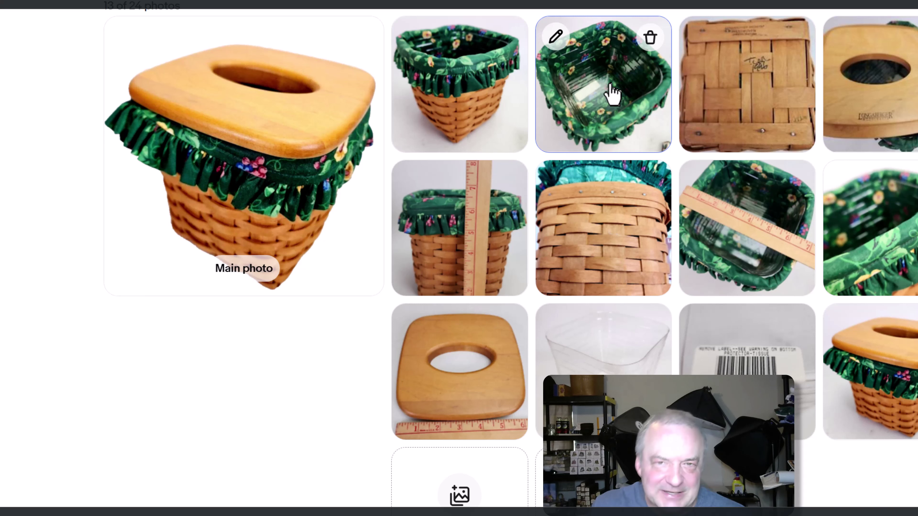
Replace "Vintage" at the end of the item title with "Liner"
scroll(610, 93, down, 10)
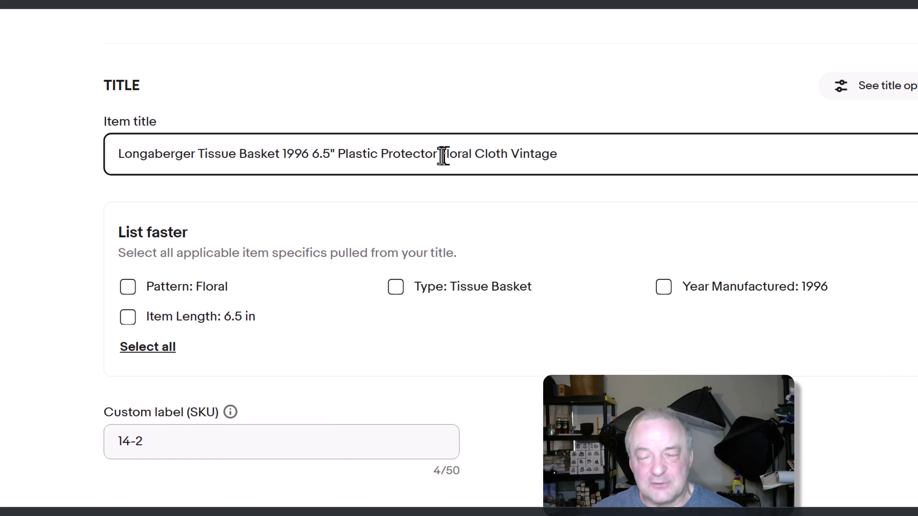
click(509, 154)
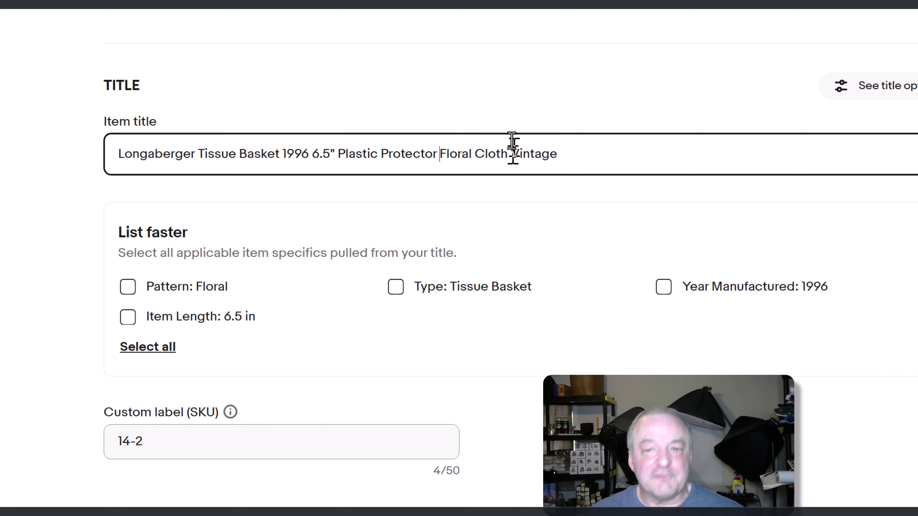
double_click(530, 163)
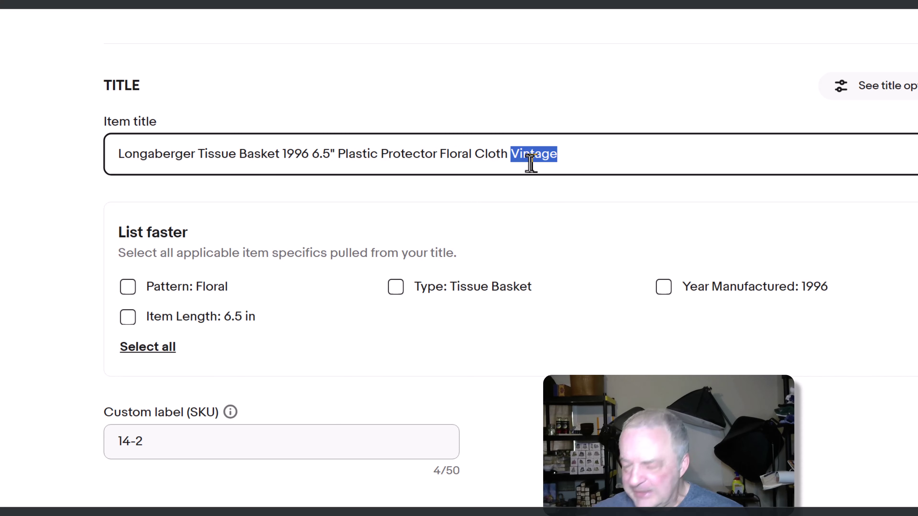
key(BackSpace)
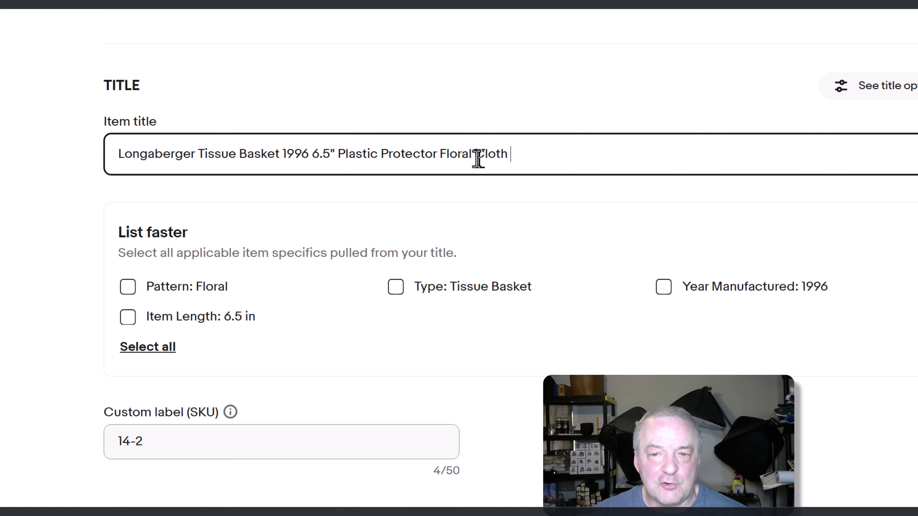
text(Liner)
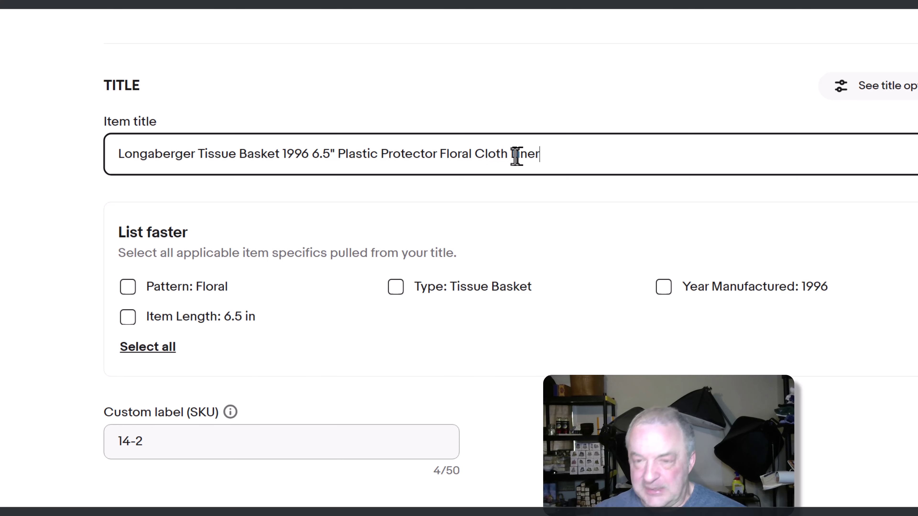
scroll(532, 151, up, 10)
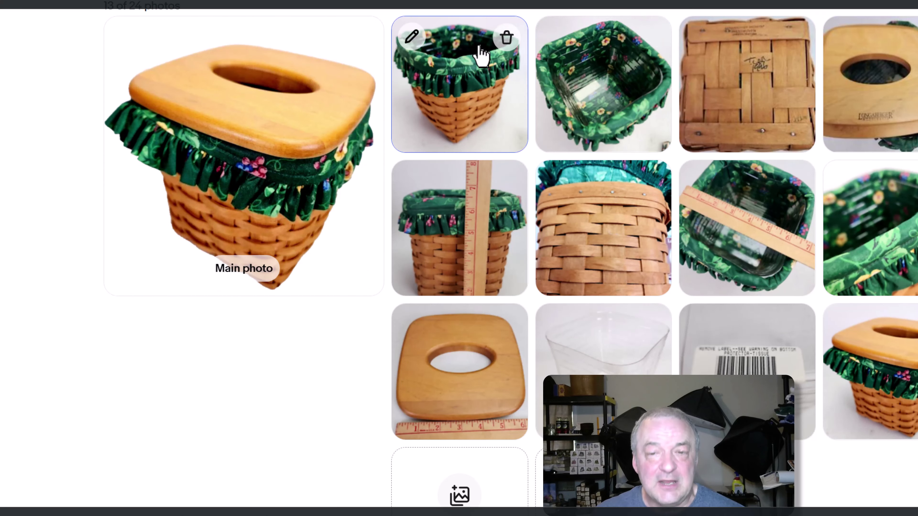
Insert "Green" before "Floral" in the item title
scroll(428, 100, down, 6)
scroll(428, 99, down, 5)
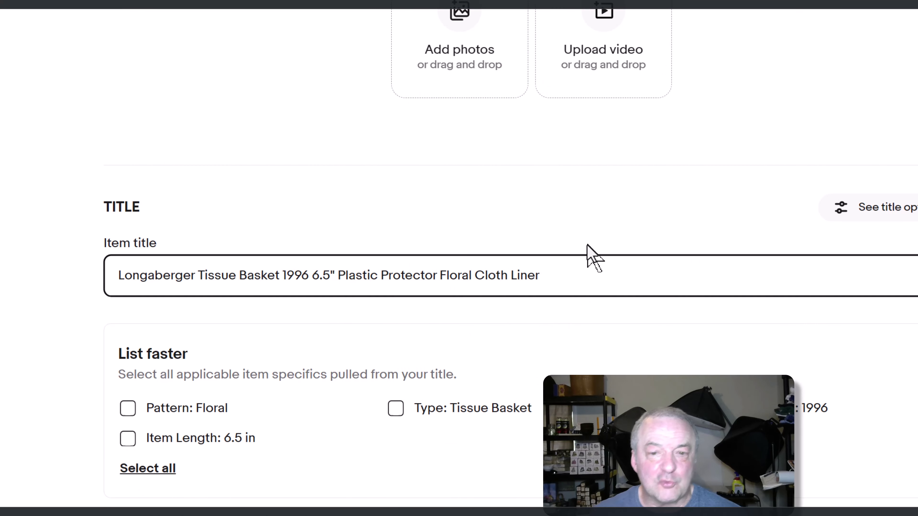
key(ctrl+Left)
key(ctrl+Left)
text(Gre)
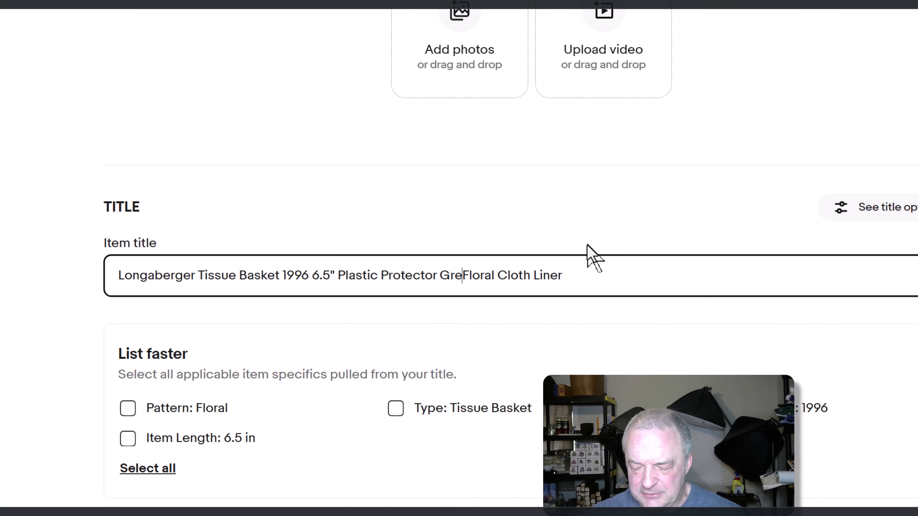
text(en)
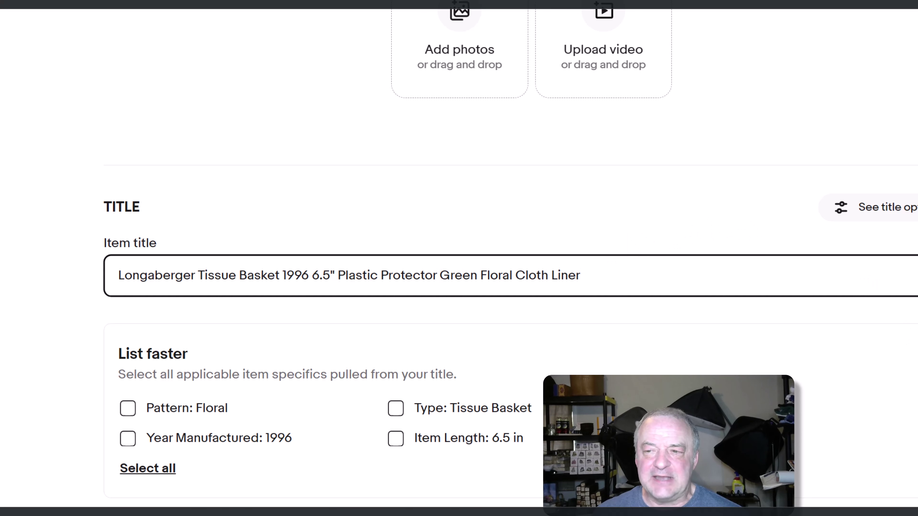
click(676, 255)
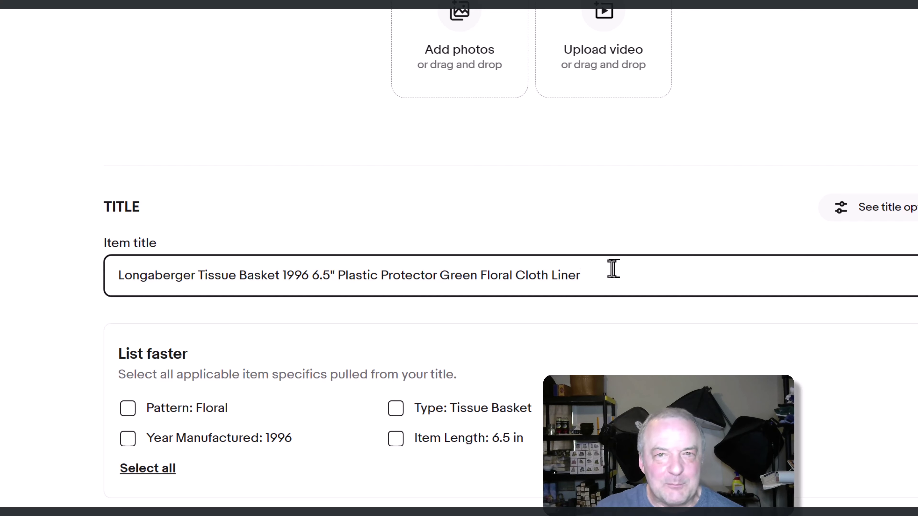
key(BackSpace)
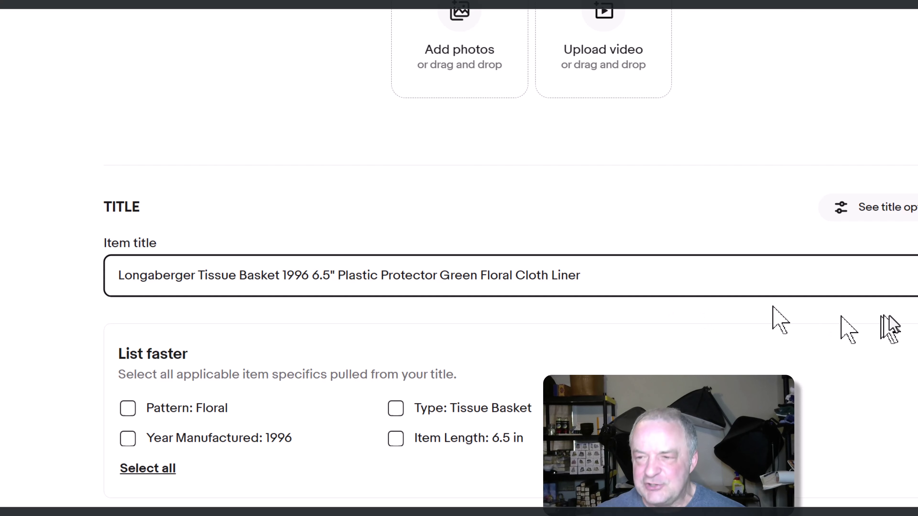
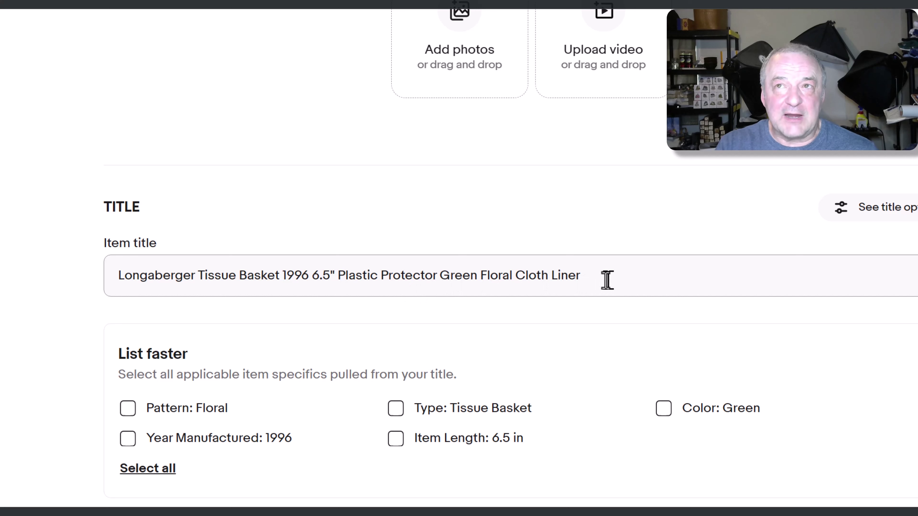
Replace the inch mark after 6.5 in the item title with the abbreviation "In"
click(607, 280)
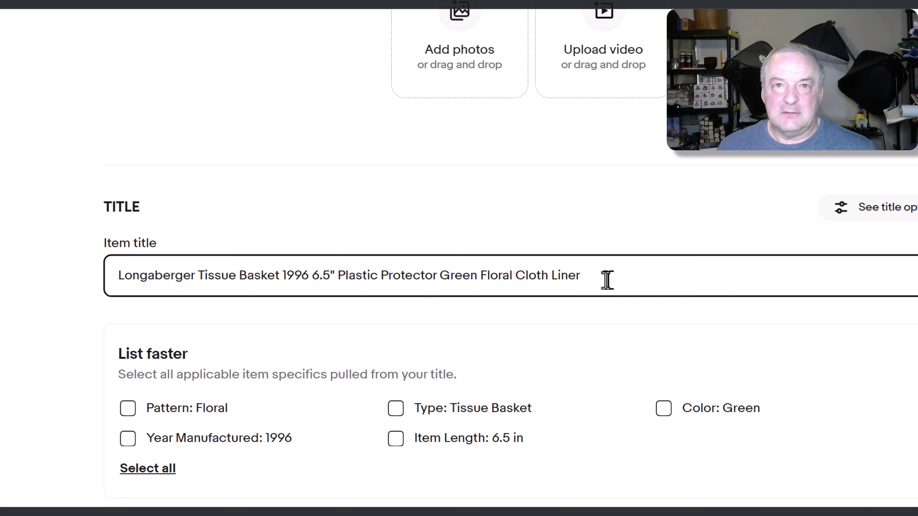
key(ctrl+Right)
key(ctrl+Right)
key(ctrl+Right)
key(ctrl+Right)
key(ctrl+Right)
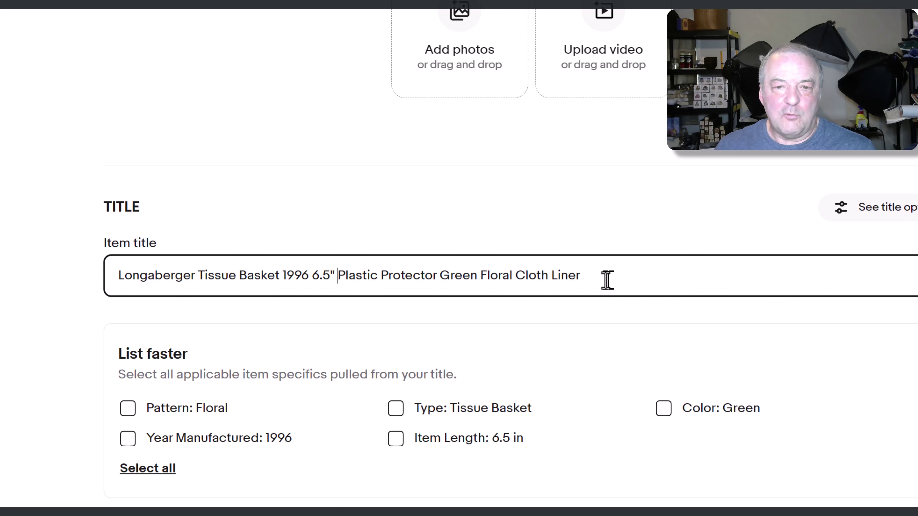
key(Left)
key(Left)
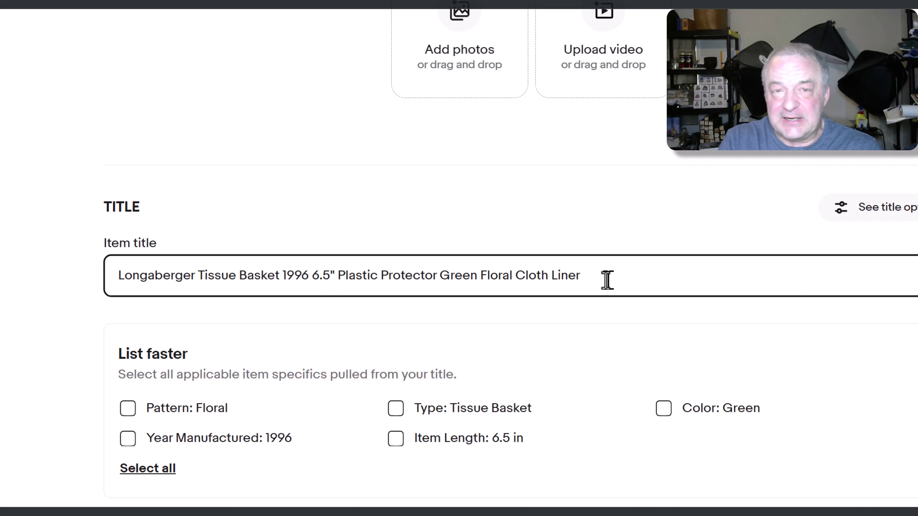
key(Delete)
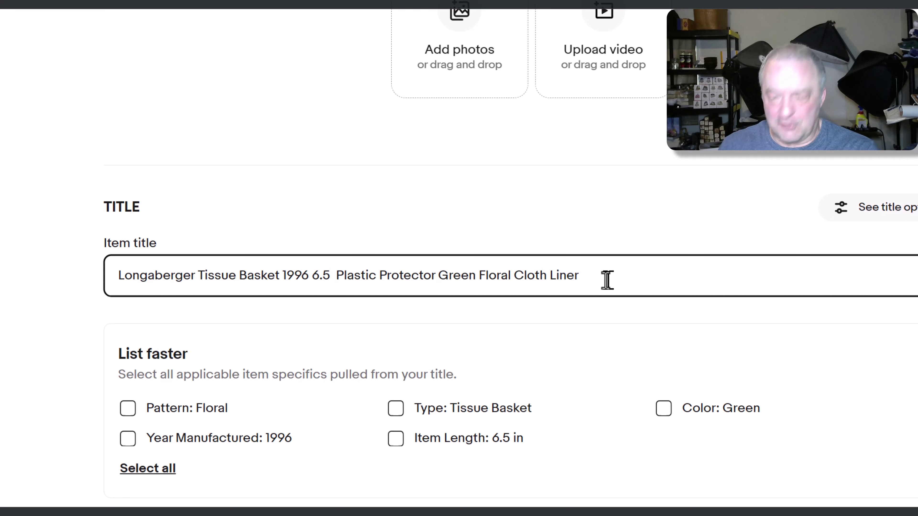
text(in)
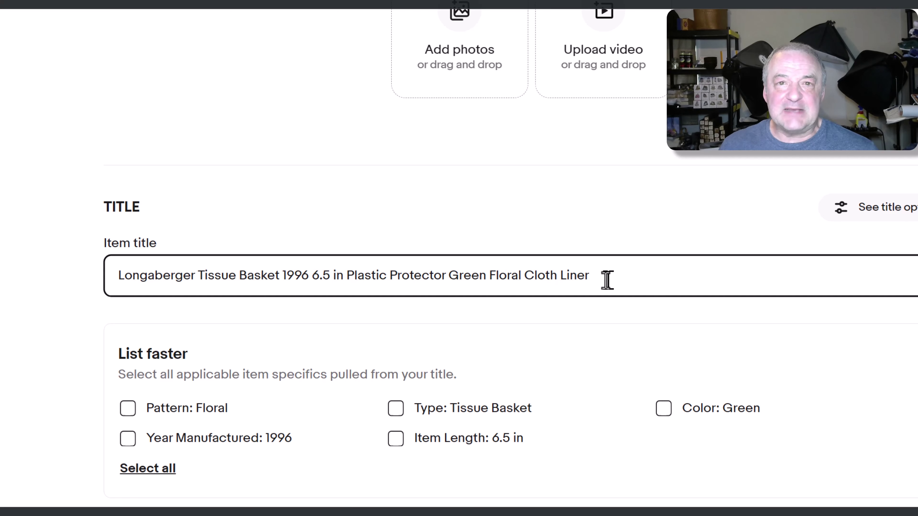
key(BackSpace)
key(BackSpace)
text(In)
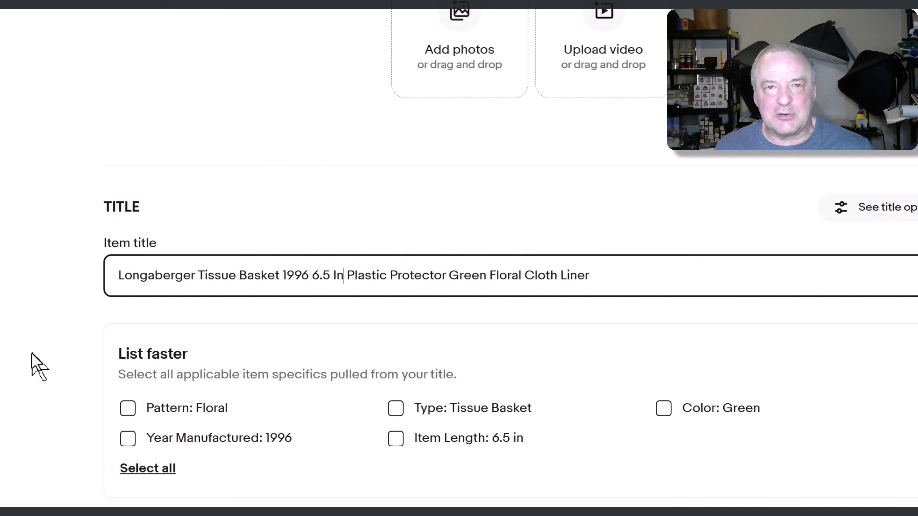
Delete the size "6.5 In" from the item title
key(ctrl+shift+Left)
key(ctrl+shift+Left)
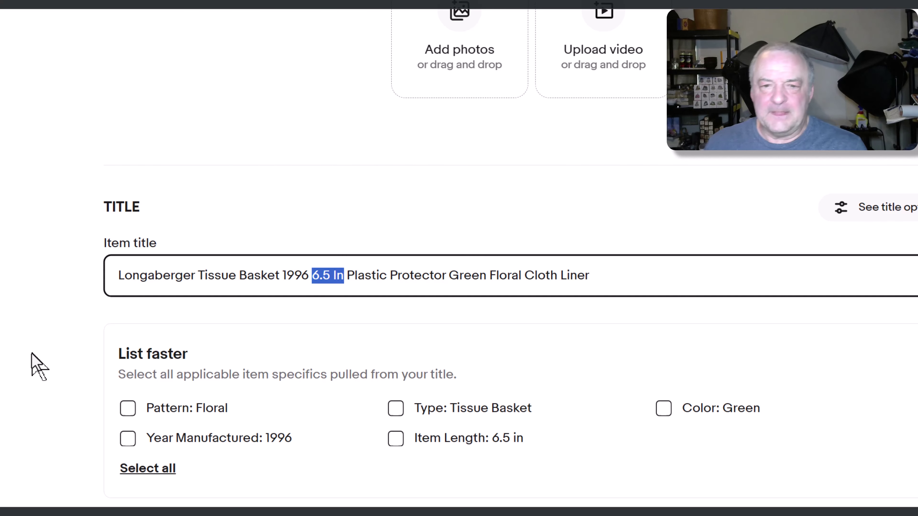
key(BackSpace)
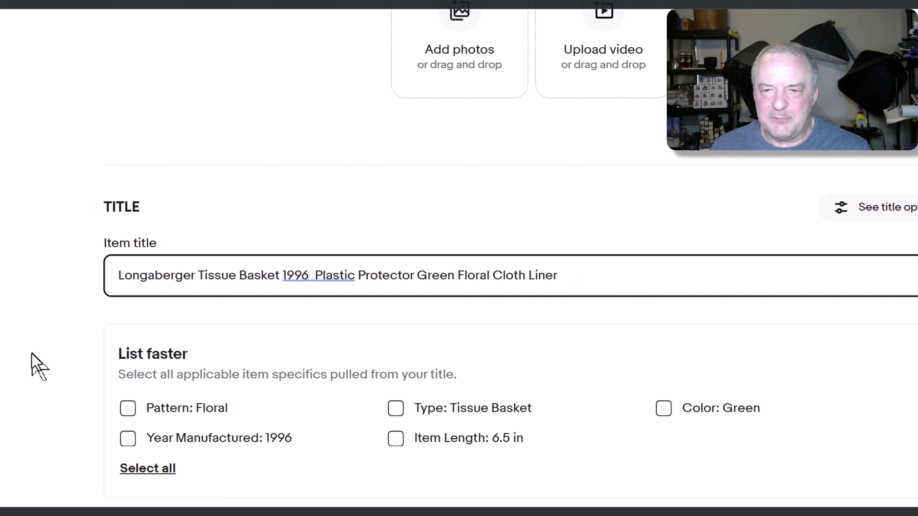
Add the brand name "M&M's" in front of "Longaberger" in the item title
key(Home)
key(Left)
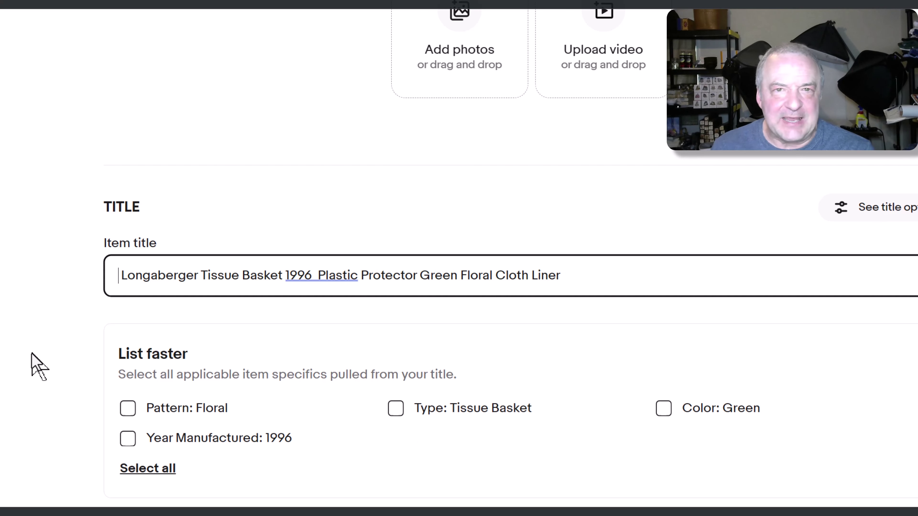
text(M& )
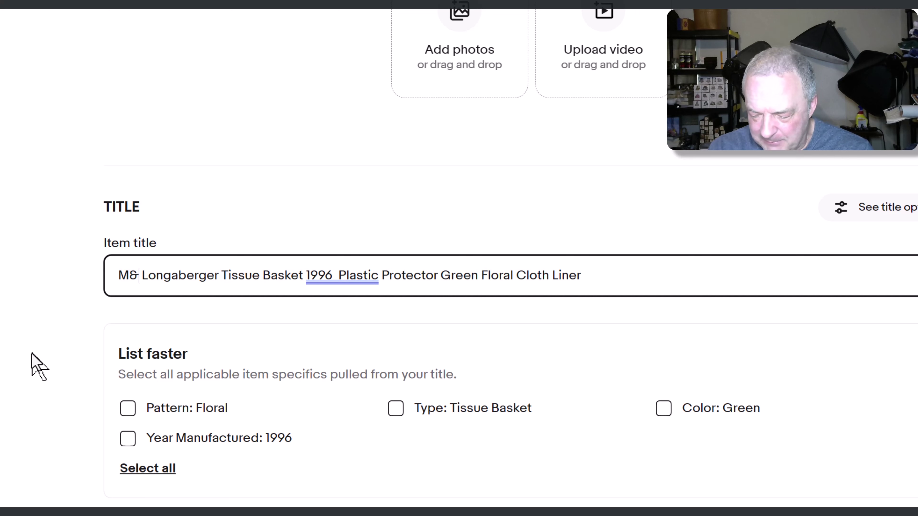
text(M's)
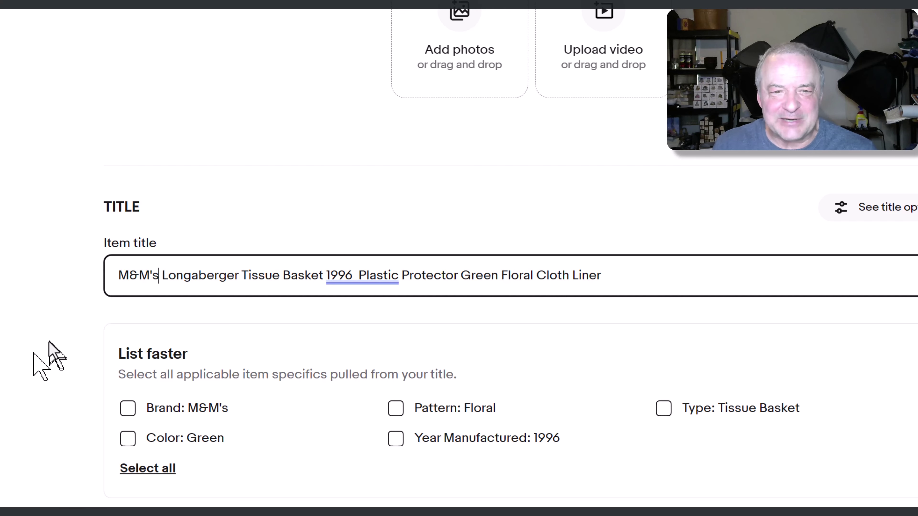
Remove "M&M's" from the start of the item title
click(156, 291)
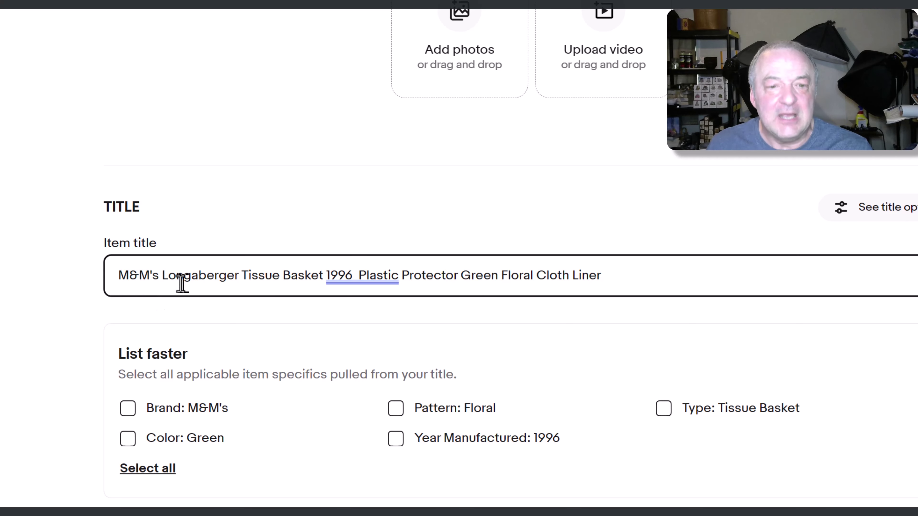
key(shift+Home)
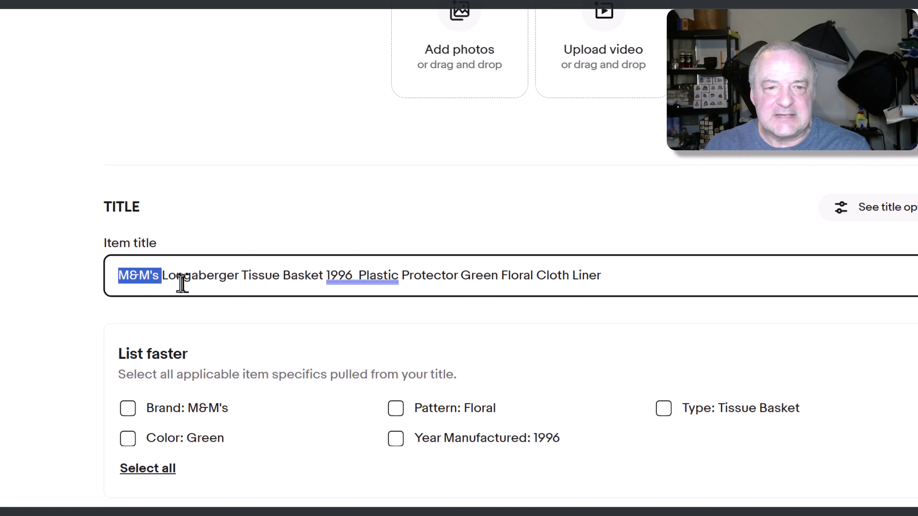
key(BackSpace)
key(Delete)
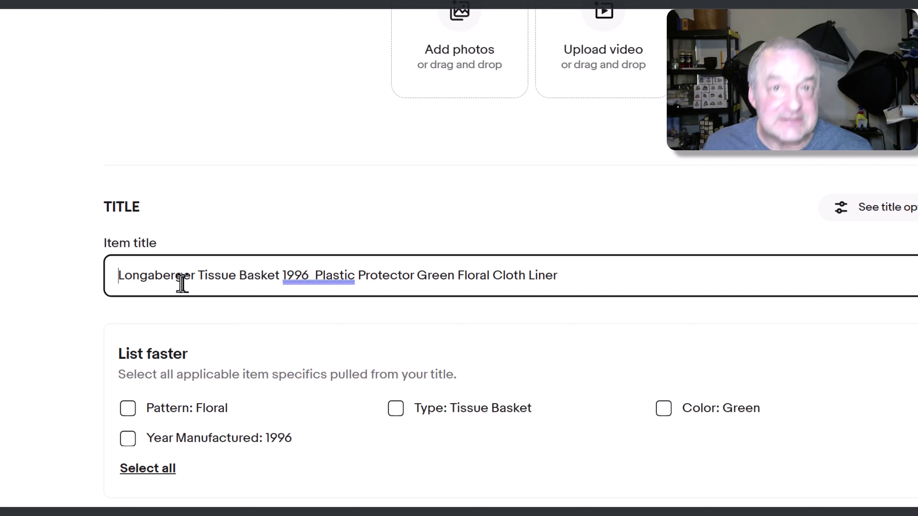
Put the size "6.5 In" back between "1996" and "Plastic" in the item title
click(309, 276)
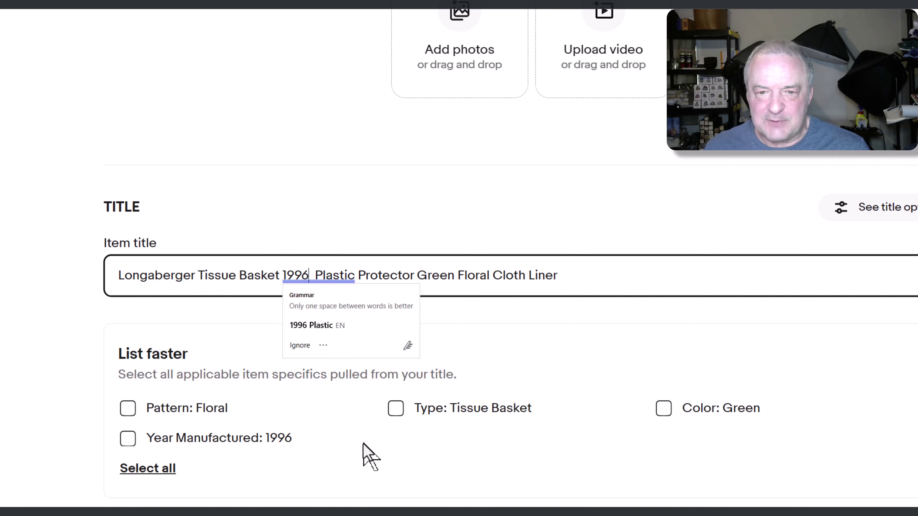
text(6.5 in)
key(shift+Left)
key(shift+Left)
key(shift+Left)
key(shift+Left)
key(shift+Left)
key(shift+Left)
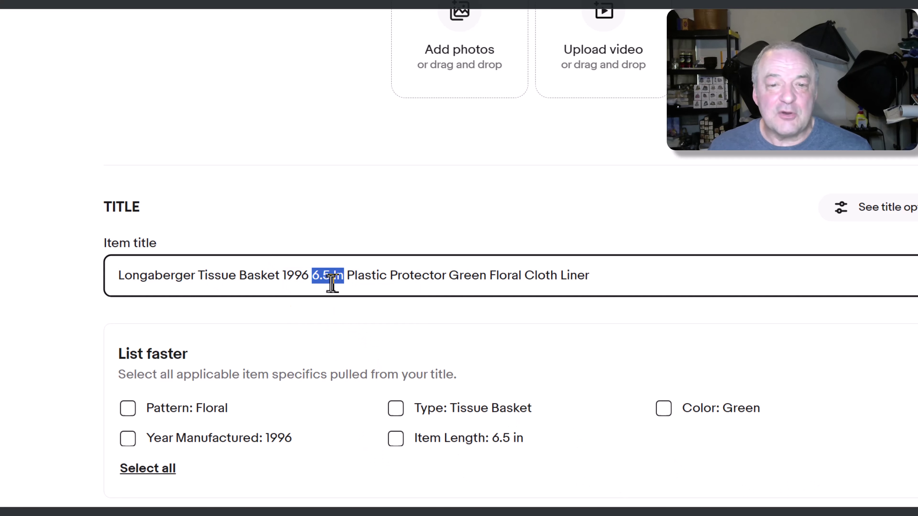
drag(344, 282, 349, 278)
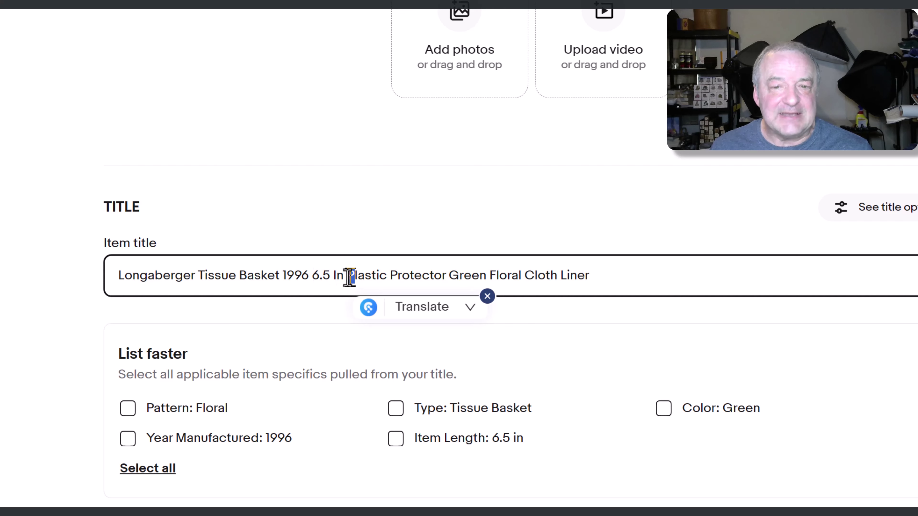
click(333, 275)
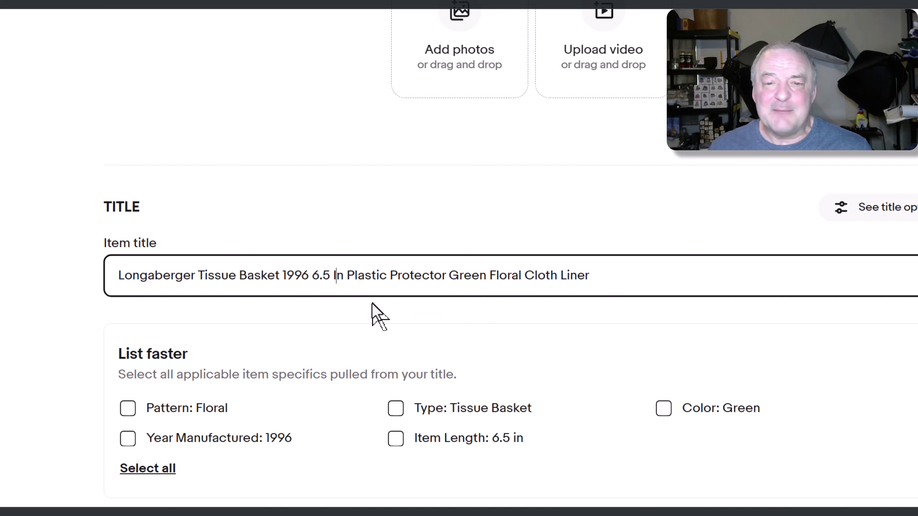
key(Left)
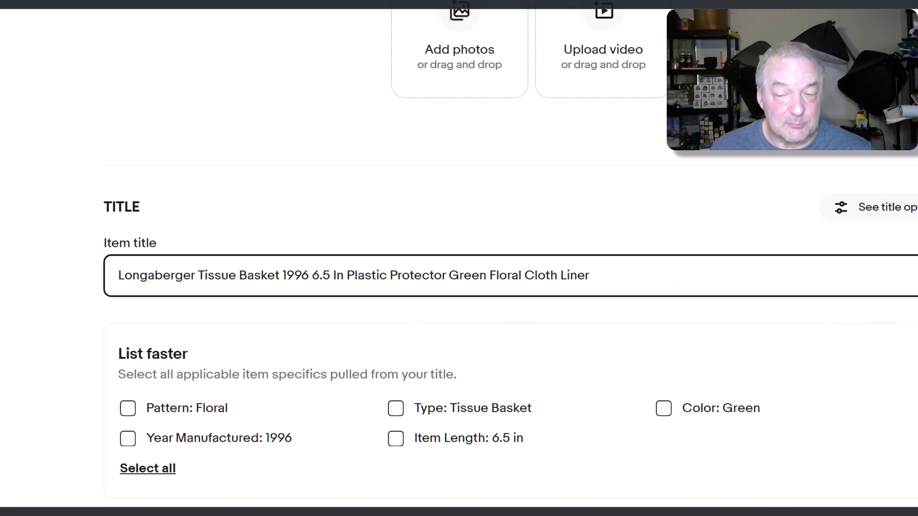
Change the size in the item title back to 6.5" with an inch mark
click(343, 276)
key(BackSpace)
key(BackSpace)
key(BackSpace)
text(")
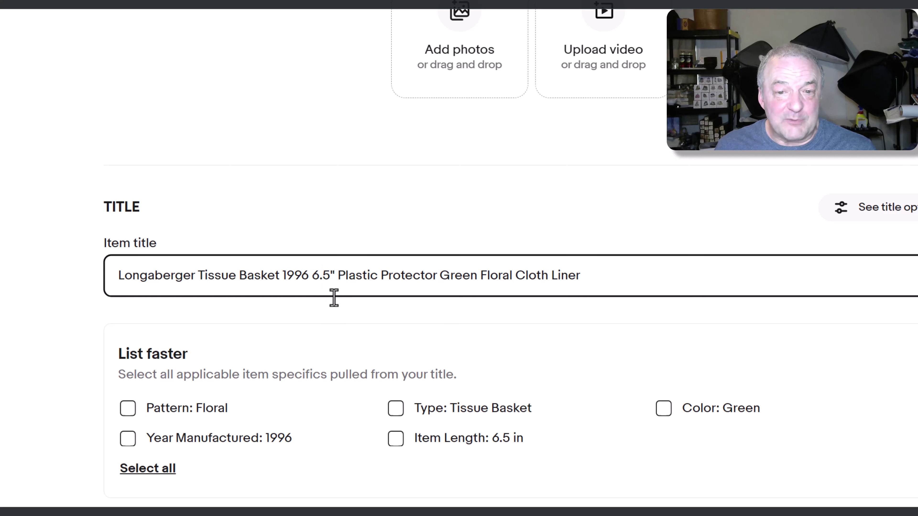
Review the main photo and the other listing photos against the wording of the item title
scroll(335, 291, up, 8)
scroll(337, 287, up, 2)
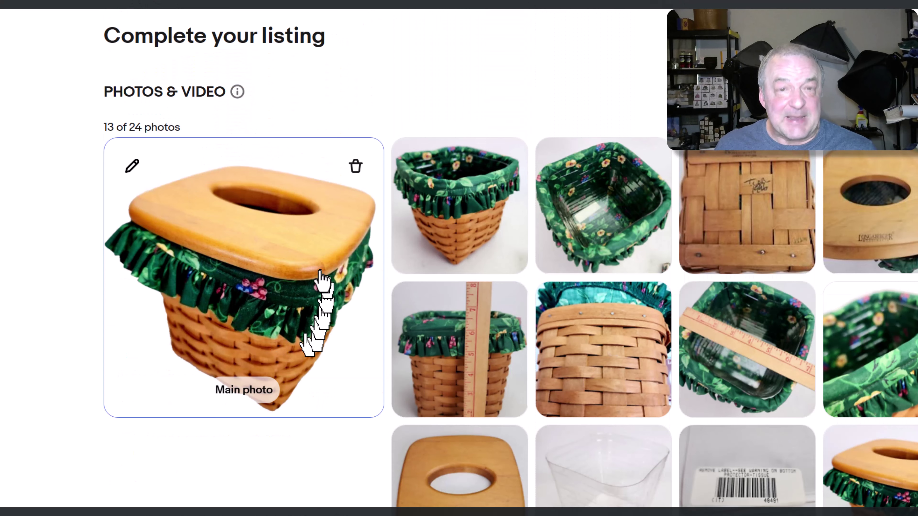
scroll(352, 328, down, 12)
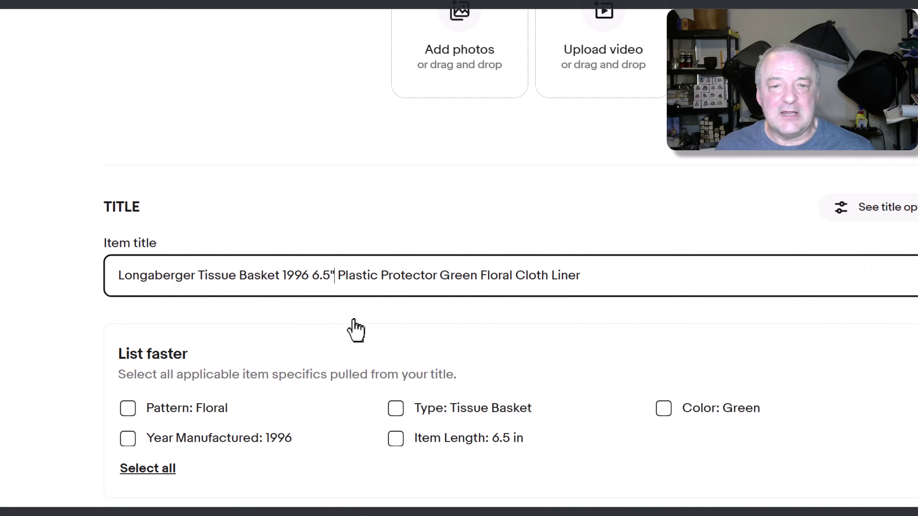
scroll(353, 328, up, 8)
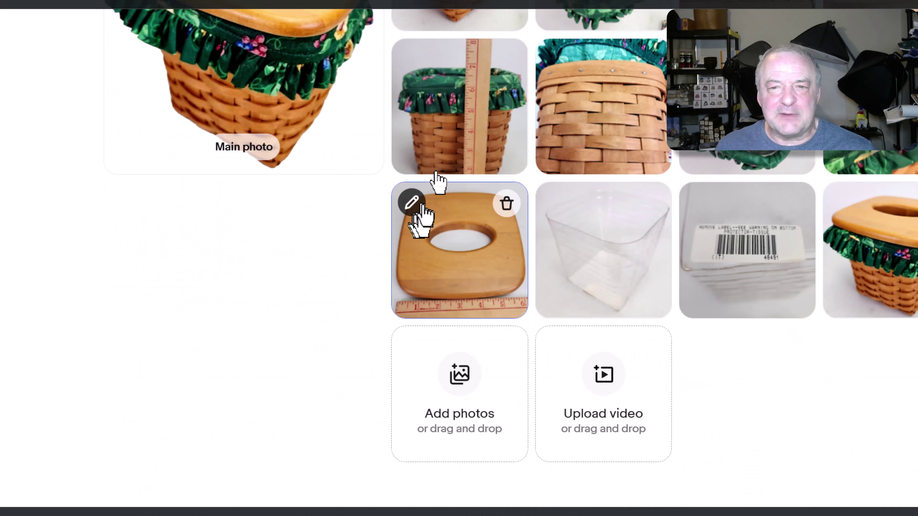
scroll(354, 267, down, 2)
scroll(330, 258, down, 4)
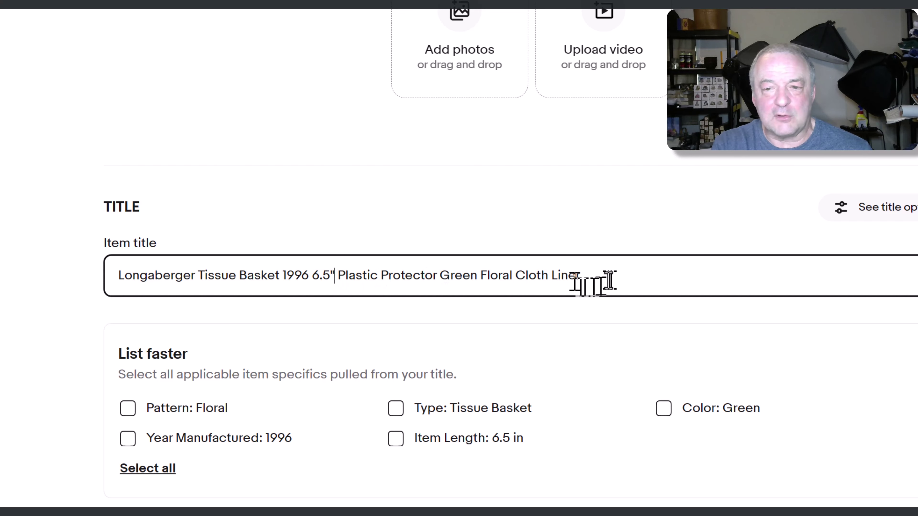
Replace "Liner" at the end of the item title with "LOOK!!!"
click(585, 275)
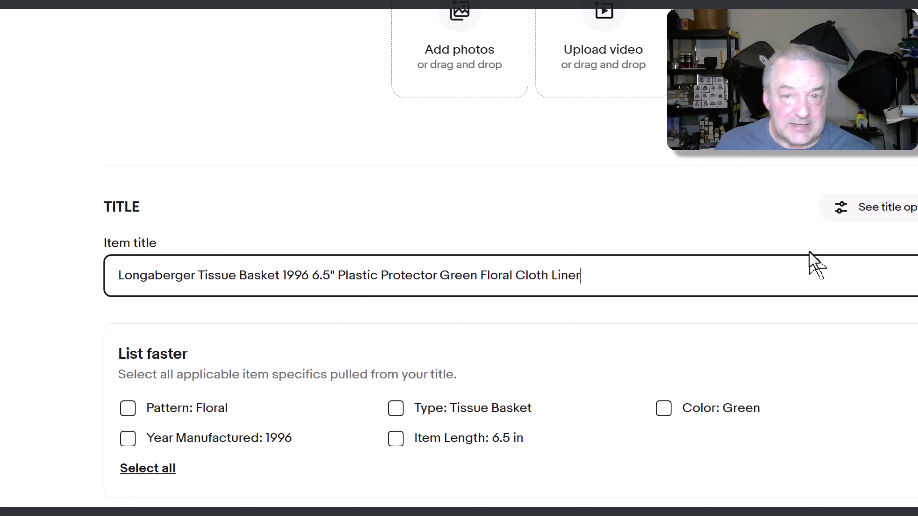
key(ctrl+shift+Left)
text(LOOK!!!)
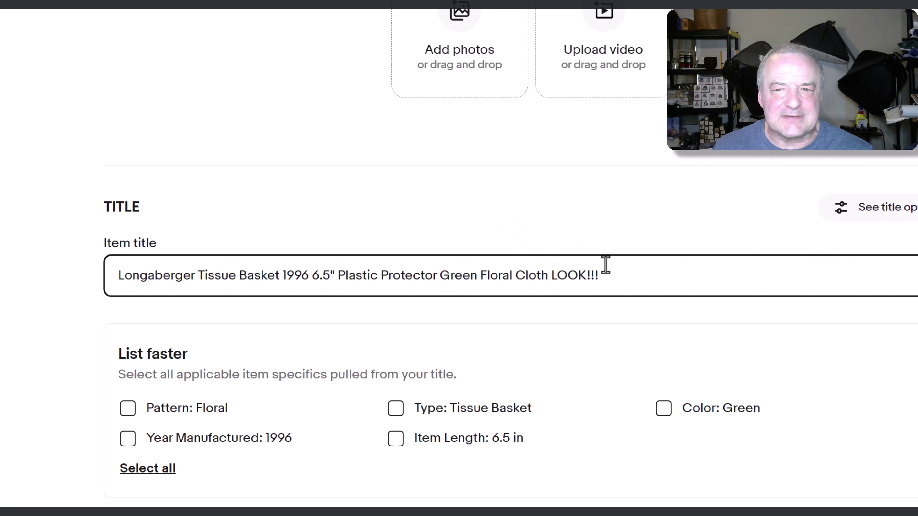
Replace "LOOK!!!" at the end of the item title with "Liner"
drag(604, 275, 548, 250)
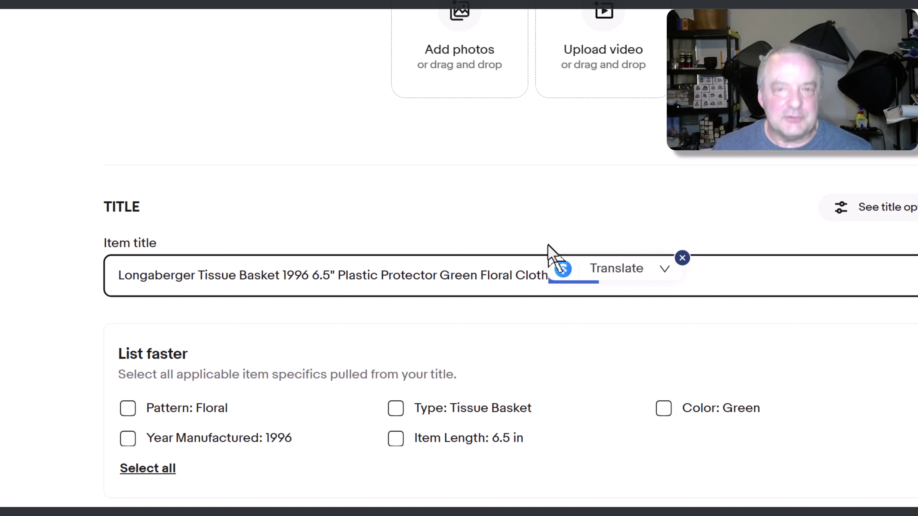
click(548, 250)
key(BackSpace)
key(Delete)
key(Delete)
key(Delete)
key(Delete)
text(iner)
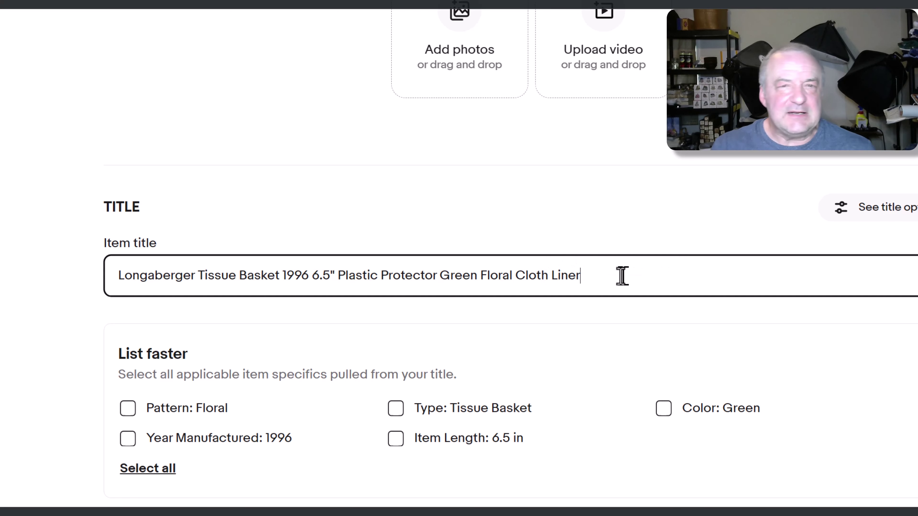
click(283, 276)
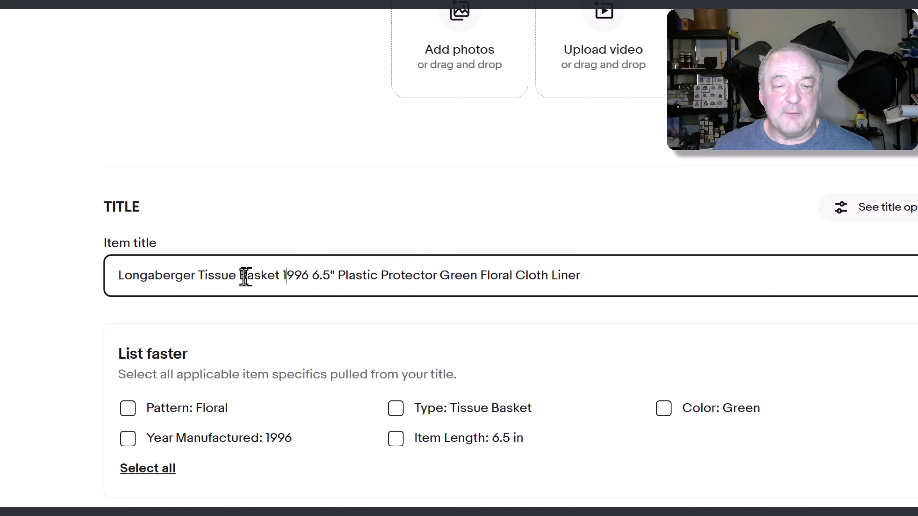
key(ctrl+shift+Right)
key(ctrl+shift+Right)
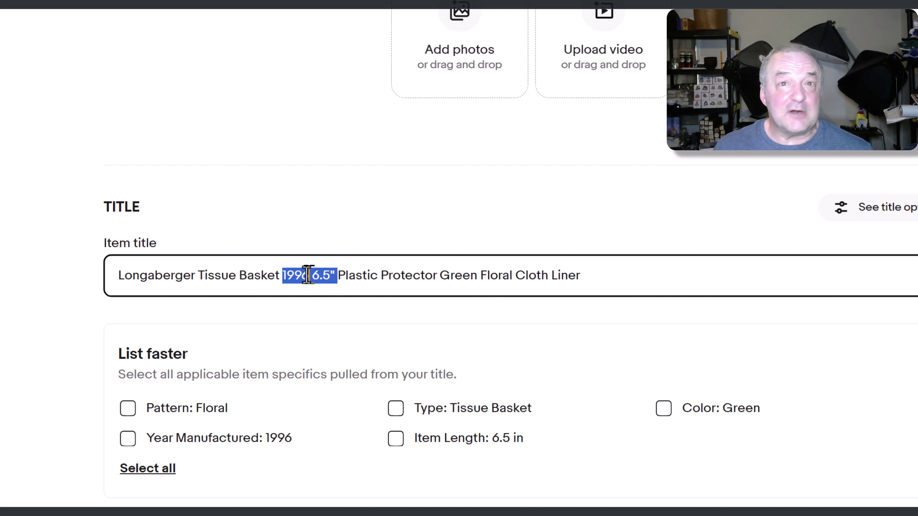
click(286, 275)
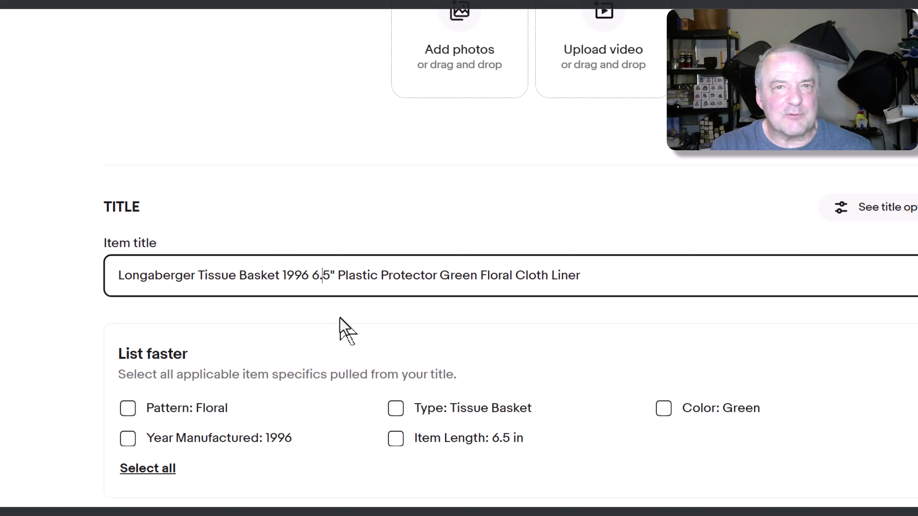
Move the 6.5" size in the item title from after "1996" to between "Plastic Protector" and "Green Floral"
click(310, 279)
key(shift+Right)
key(shift+Right)
key(shift+Right)
key(shift+Right)
key(ctrl+c)
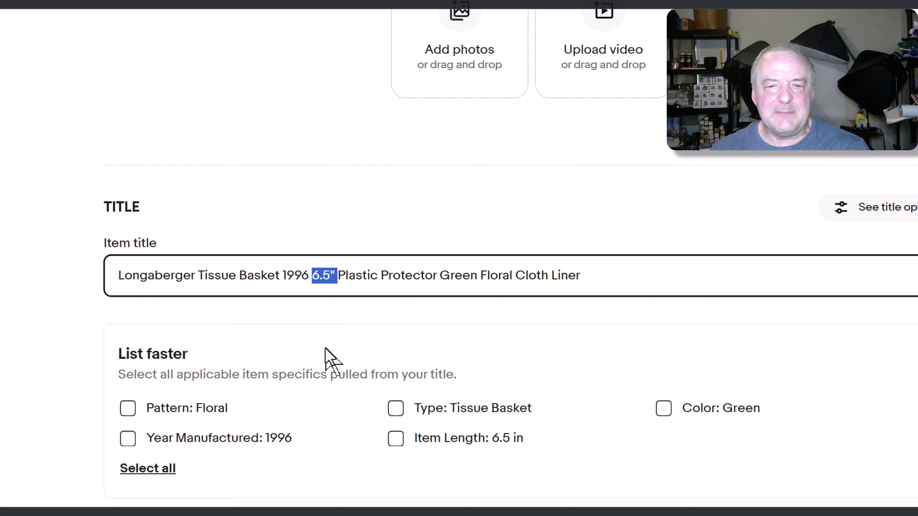
key(BackSpace)
key(ctrl+Right)
key(ctrl+Right)
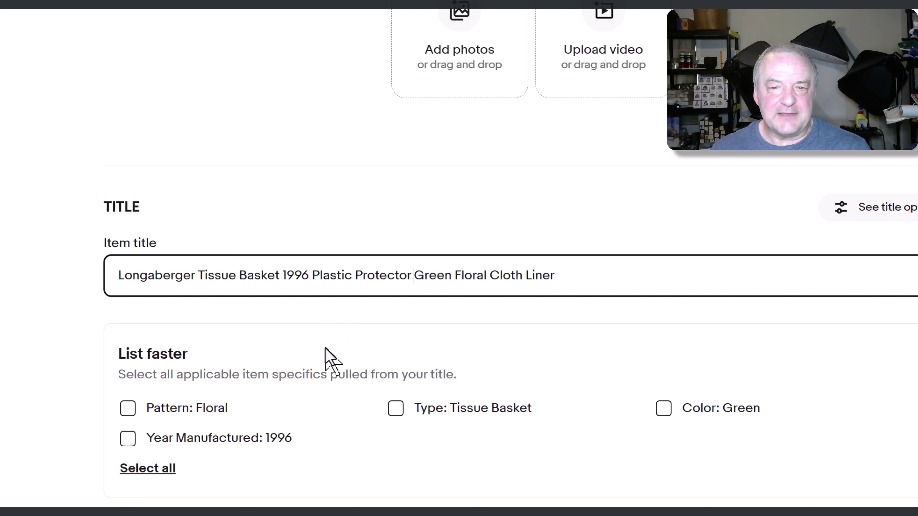
key(ctrl+v)
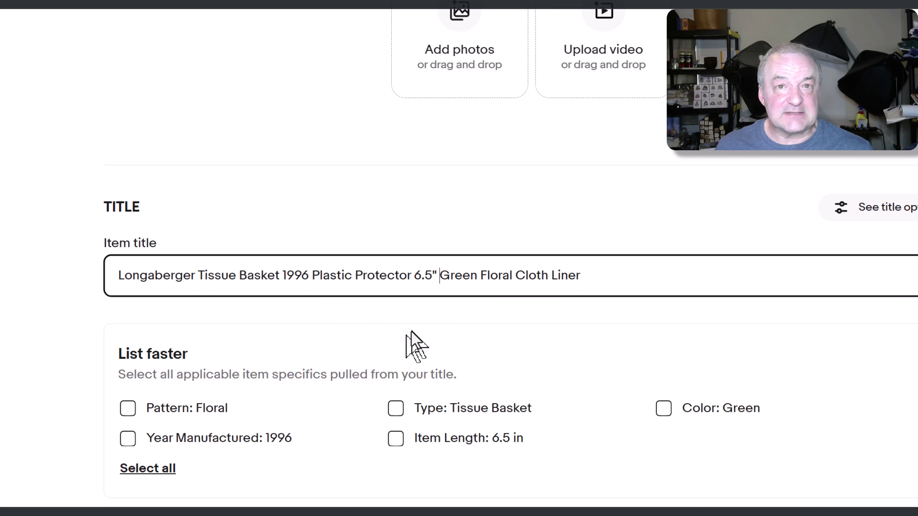
drag(618, 276, 66, 282)
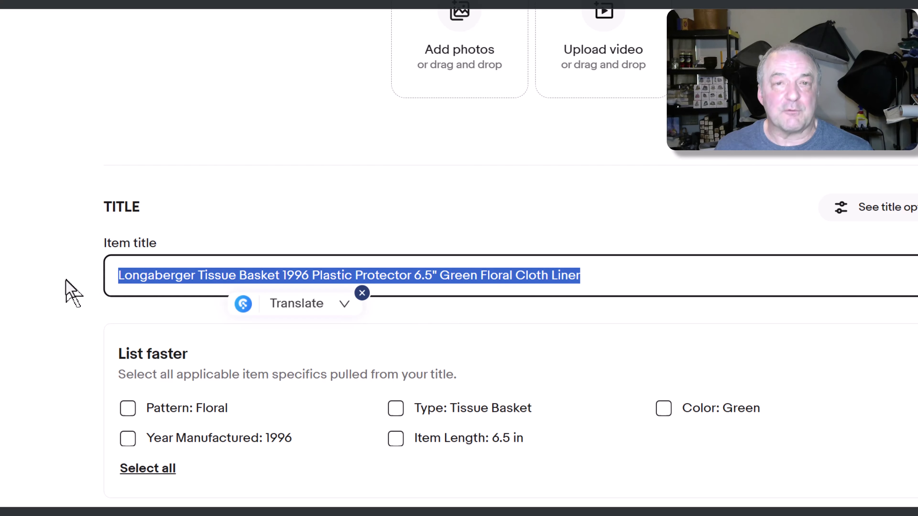
click(580, 307)
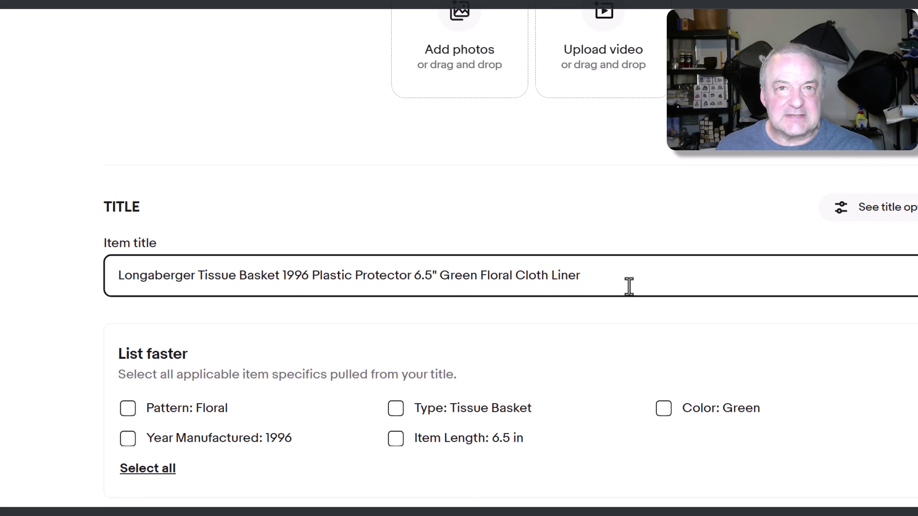
drag(627, 285, 92, 286)
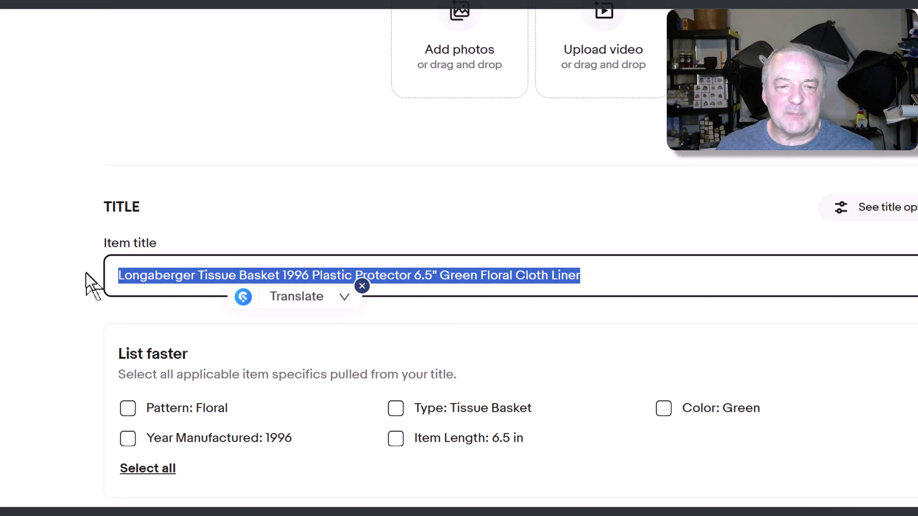
click(97, 222)
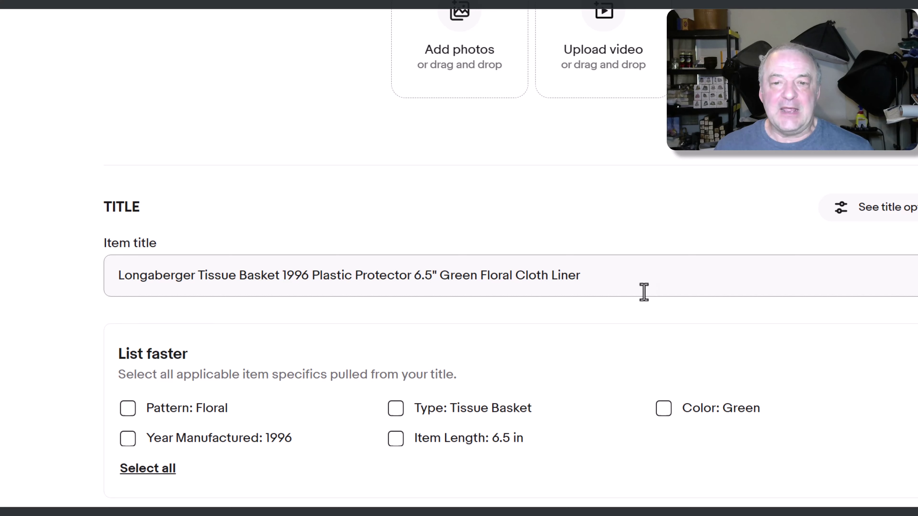
Add an exclamation mark after "Liner" at the end of the item title and remove it again
click(633, 279)
text(!)
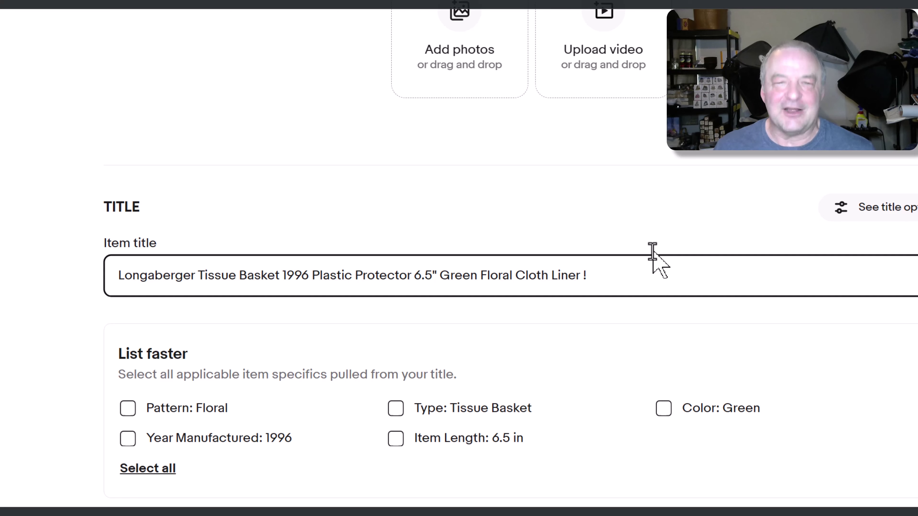
click(653, 251)
click(629, 275)
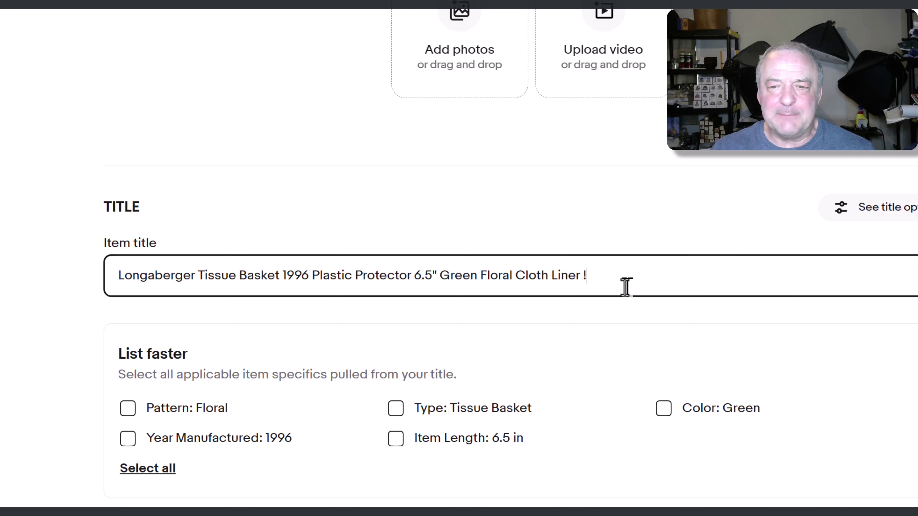
key(BackSpace)
key(BackSpace)
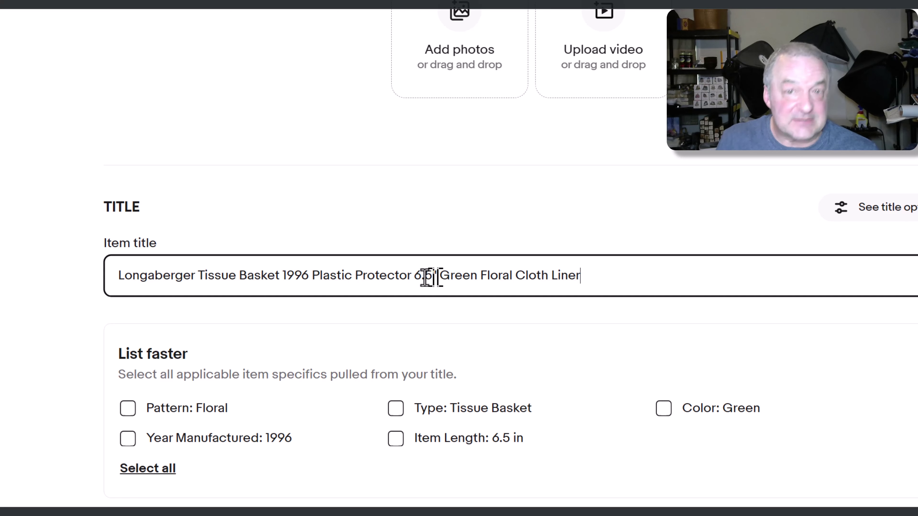
Move the 6.5" size in the item title back to directly after "1996", before "Plastic Protector"
click(412, 273)
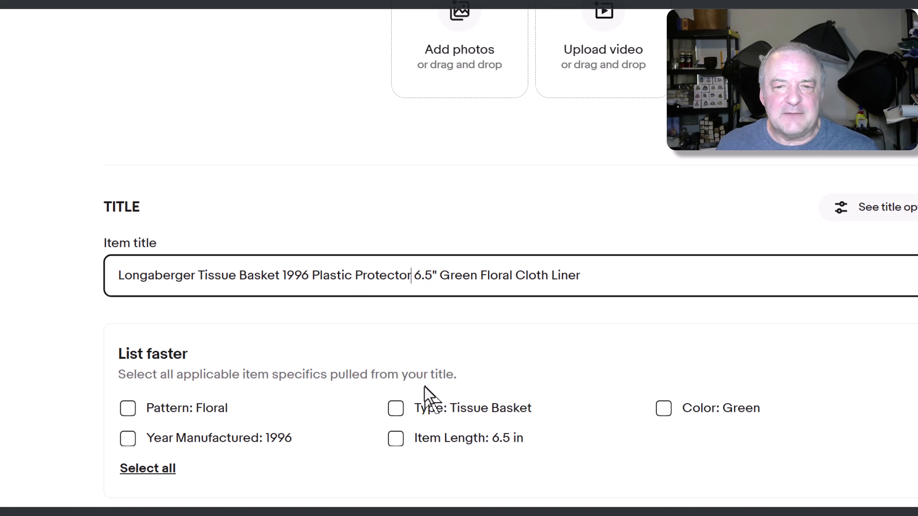
key(shift+Right)
key(shift+Right)
key(shift+Right)
key(shift+Right)
key(shift+Right)
key(ctrl+x)
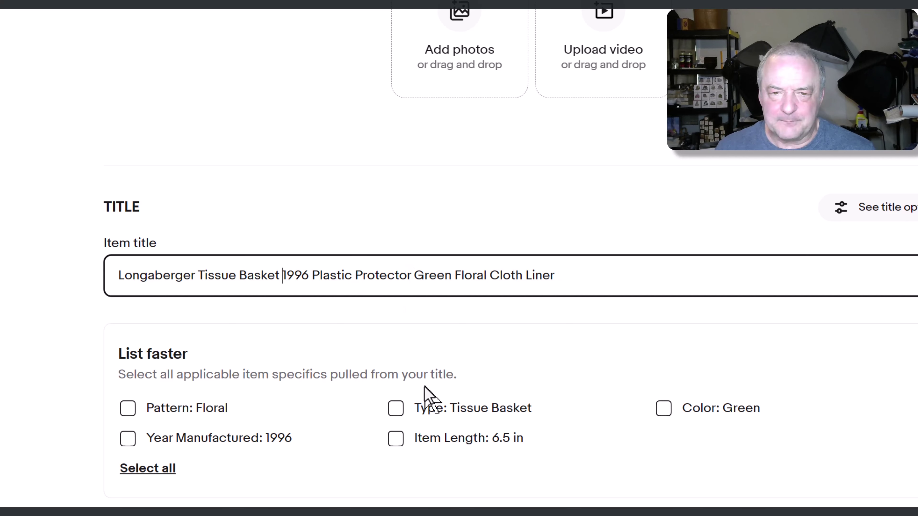
key(ctrl+Left)
key(ctrl+Left)
key(ctrl+v)
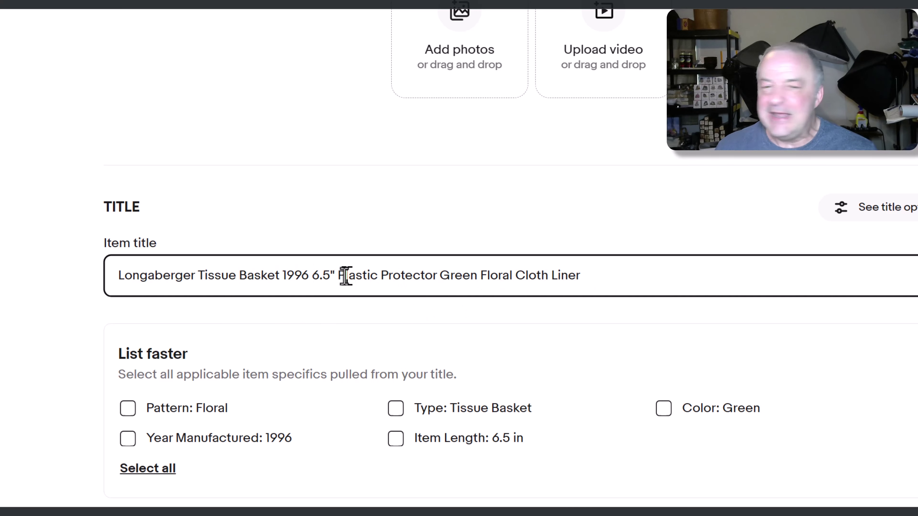
Move the 6.5" size in the item title behind "Plastic Protector", so that it precedes "Green Floral Cloth Liner"
scroll(377, 318, down, 15)
scroll(377, 318, up, 20)
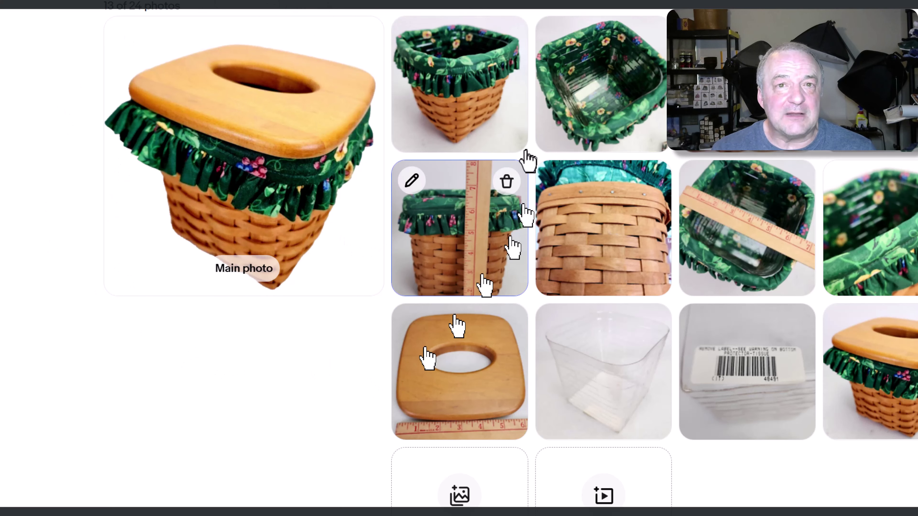
scroll(564, 279, down, 5)
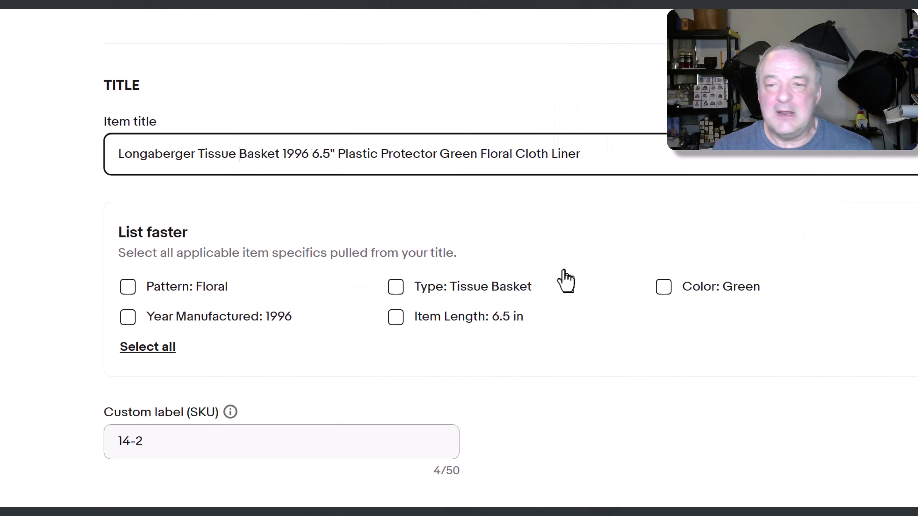
scroll(564, 279, up, 5)
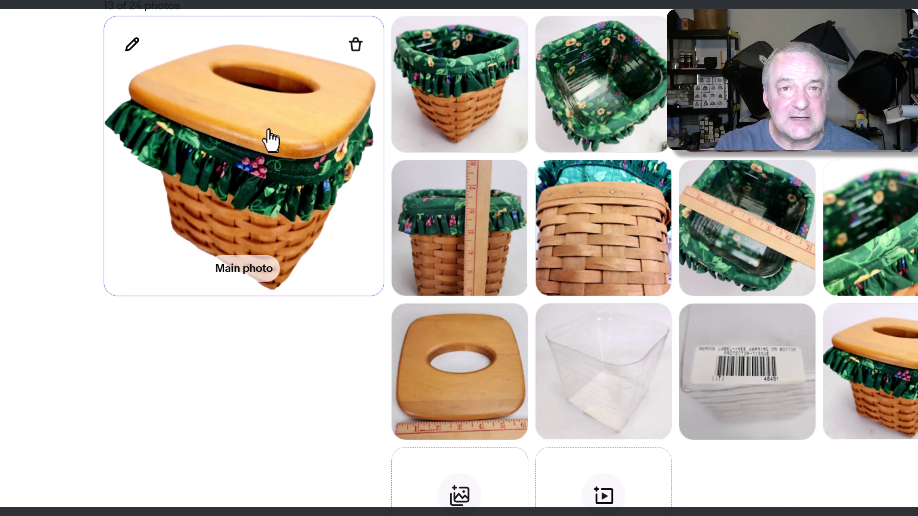
scroll(271, 140, down, 5)
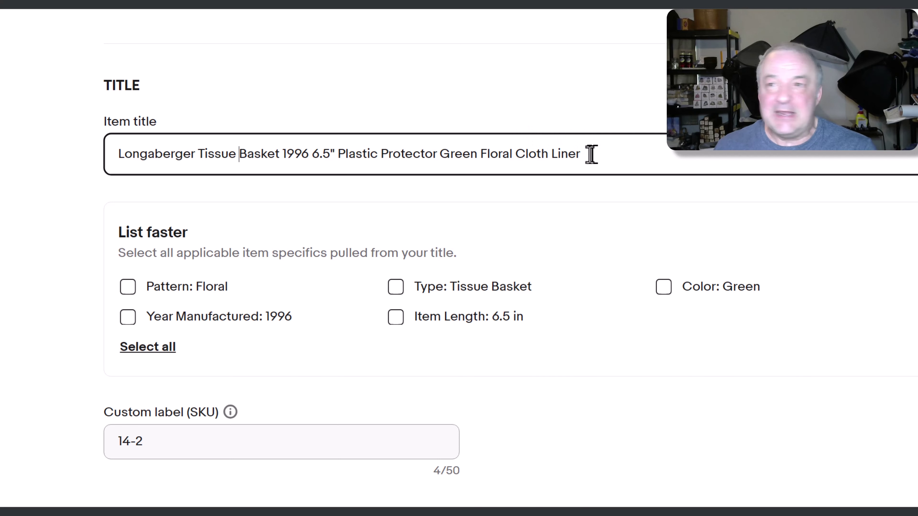
click(339, 162)
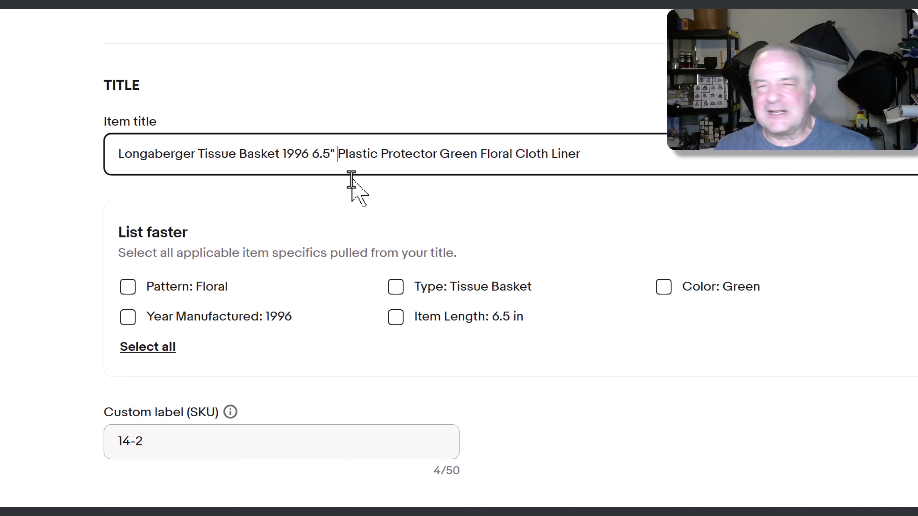
key(shift+Left)
key(shift+Left)
key(shift+Left)
key(shift+Left)
key(ctrl+c)
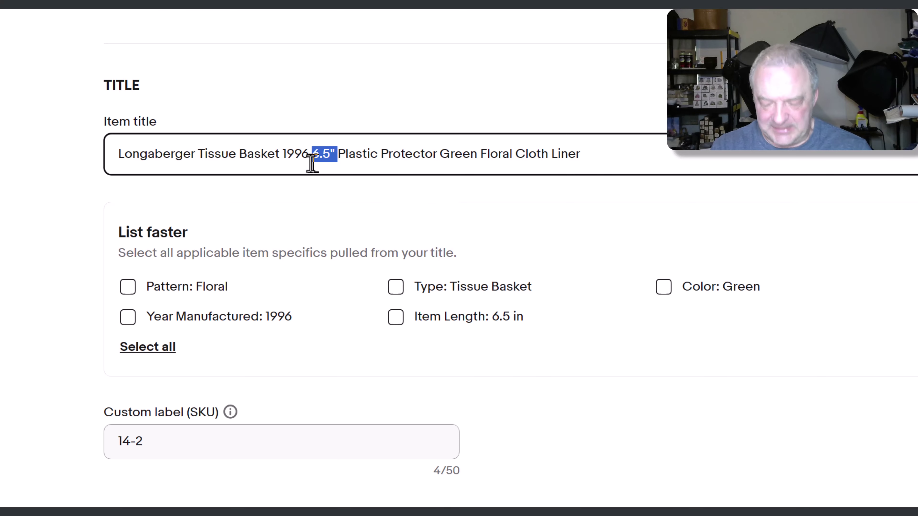
key(BackSpace)
key(ctrl+Right)
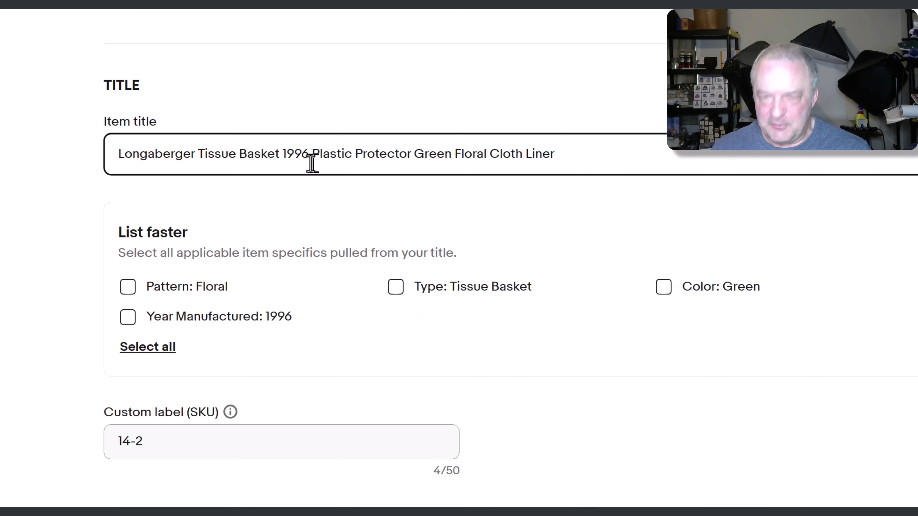
key(ctrl+v)
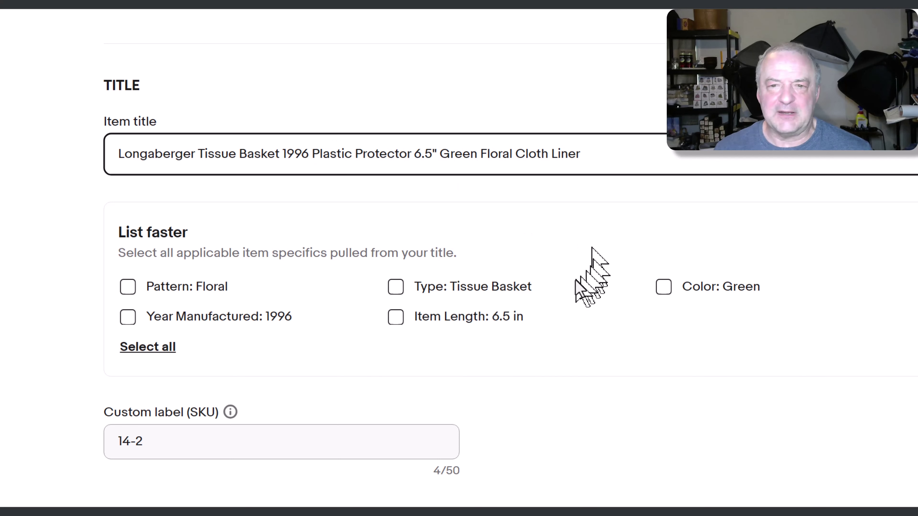